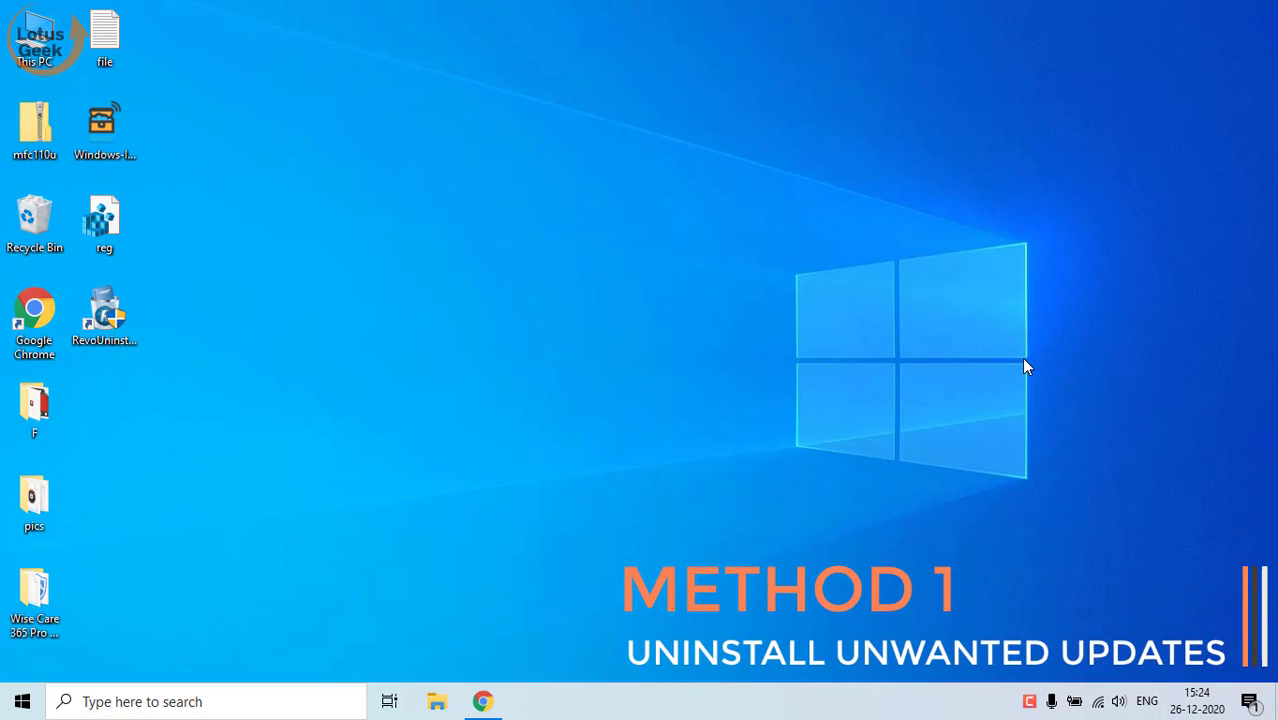
Launch Run from the Start search and execute appwiz.cpl to open Programs and Features.
{"action": "left_click", "coordinate": [14, 697]}
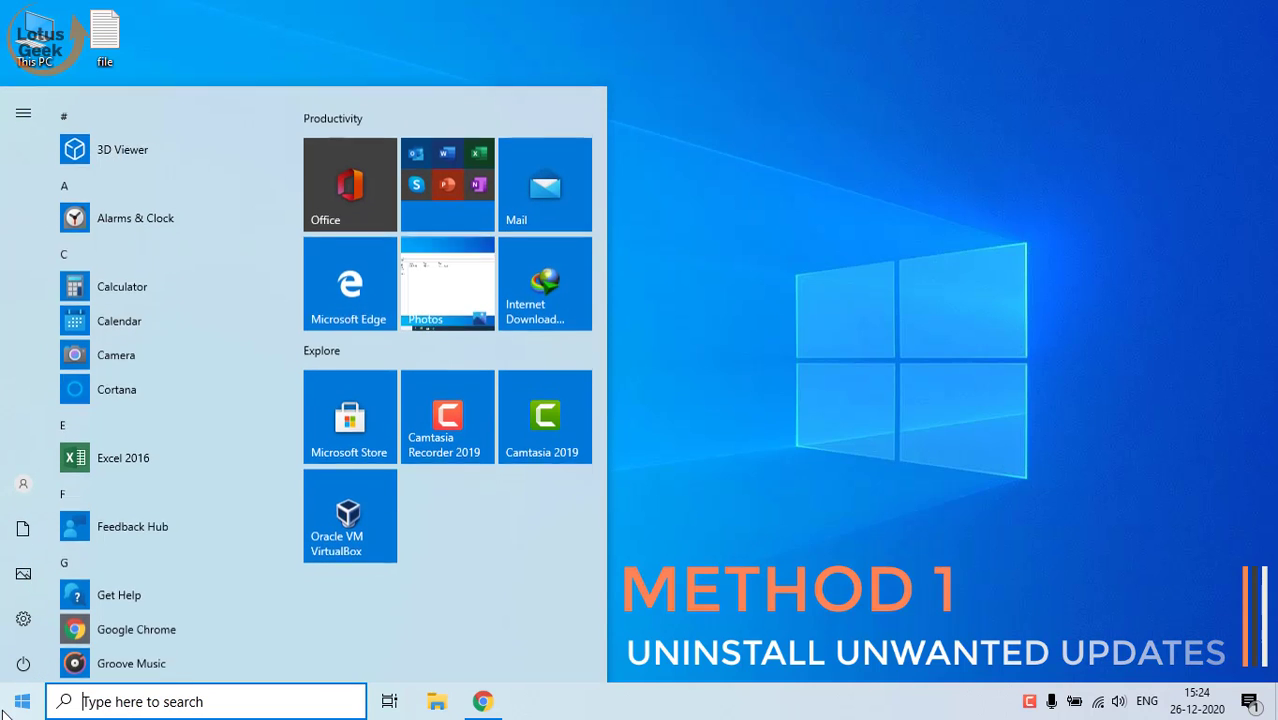
{"action": "type", "text": "run"}
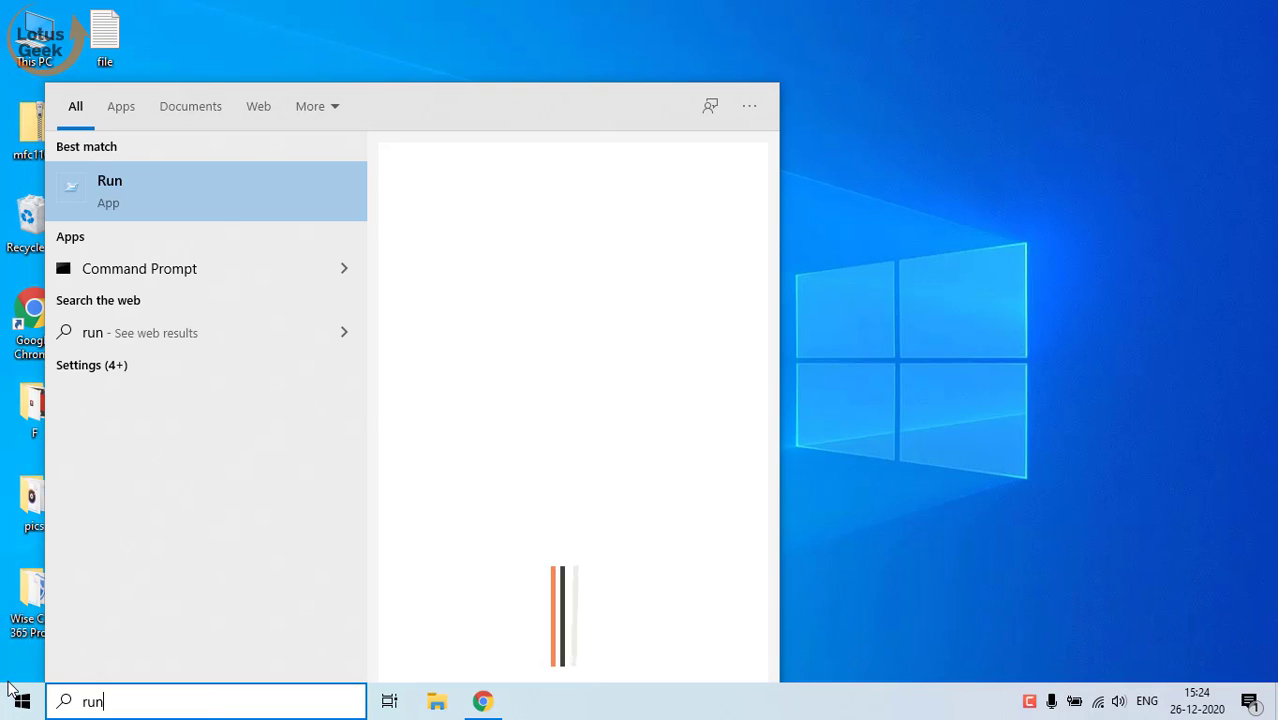
{"action": "left_click", "coordinate": [573, 251]}
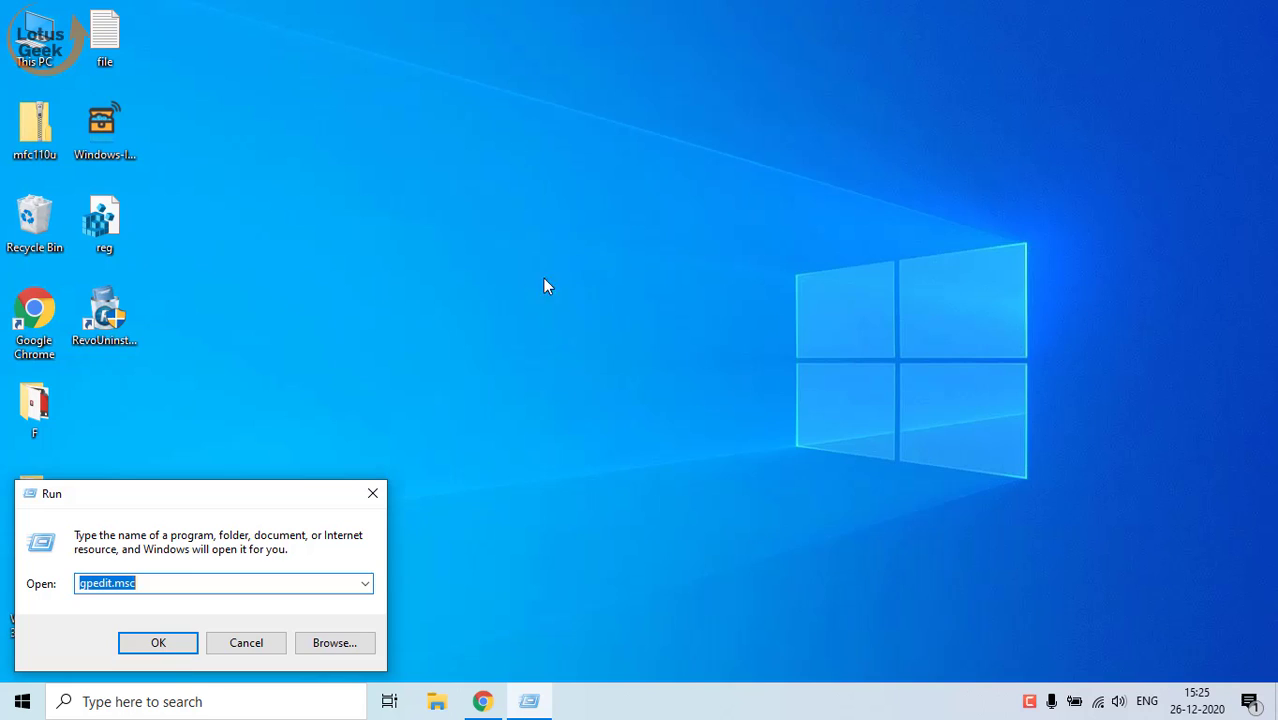
{"action": "key", "text": "BackSpace"}
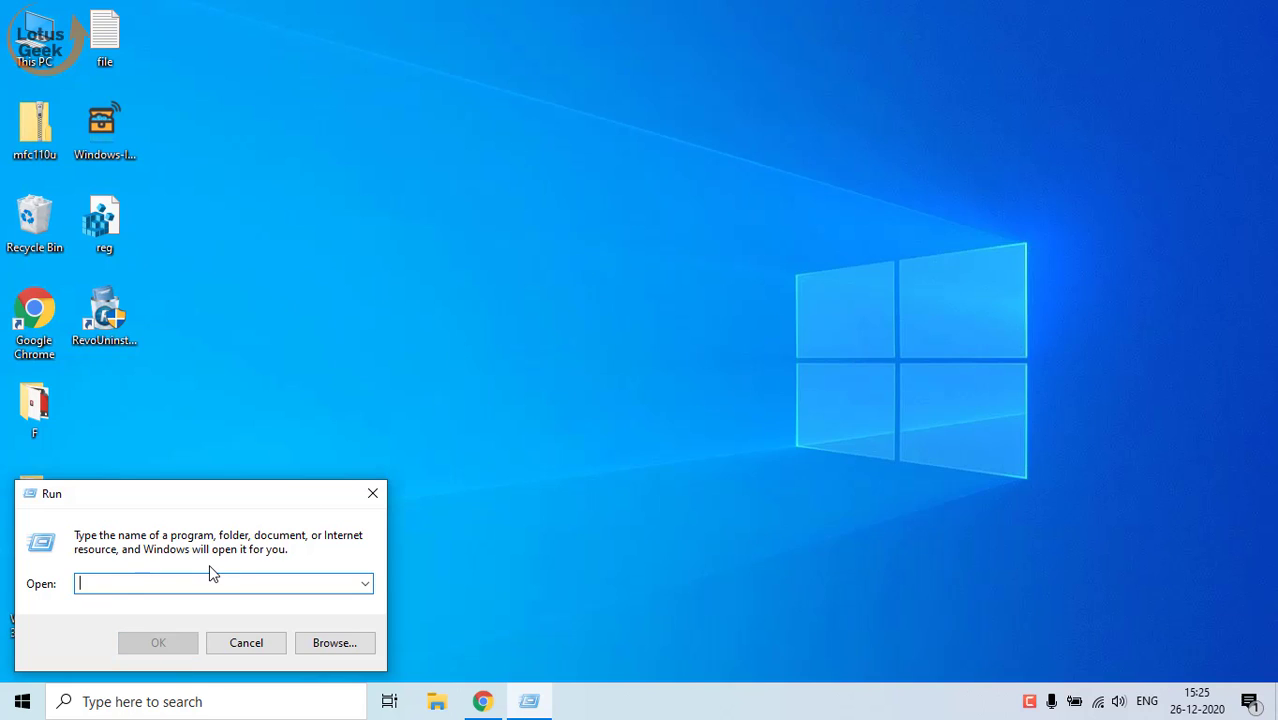
{"action": "type", "text": "appwiz.cpl"}
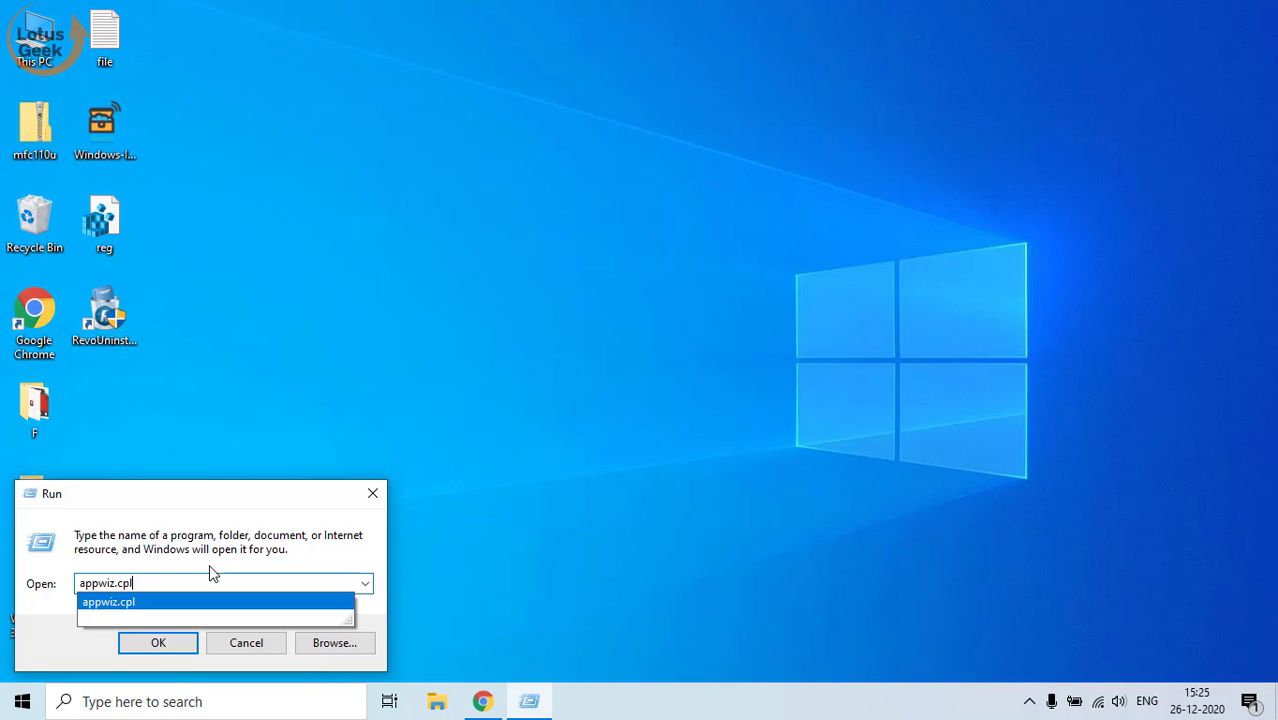
{"action": "key", "text": "Return"}
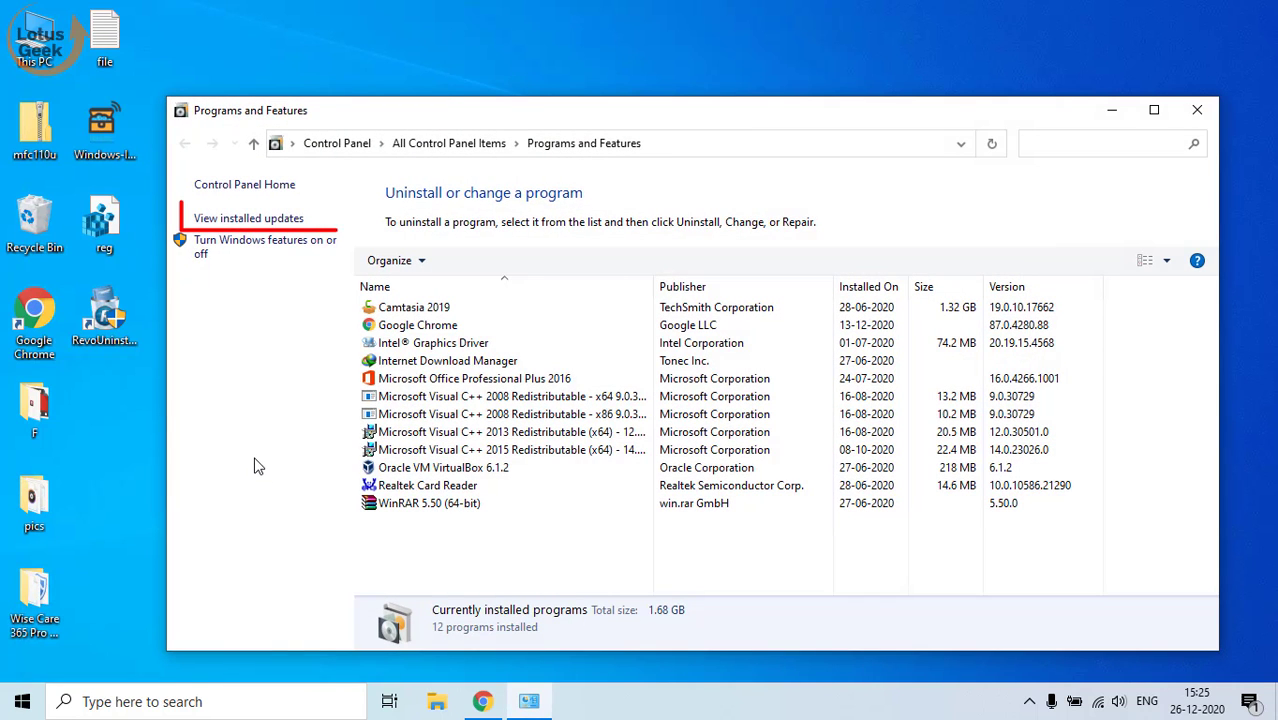
View installed updates, inspect Office KB3128012 and Visio 2016 KB4484244, then close the window.
{"action": "left_click", "coordinate": [254, 219]}
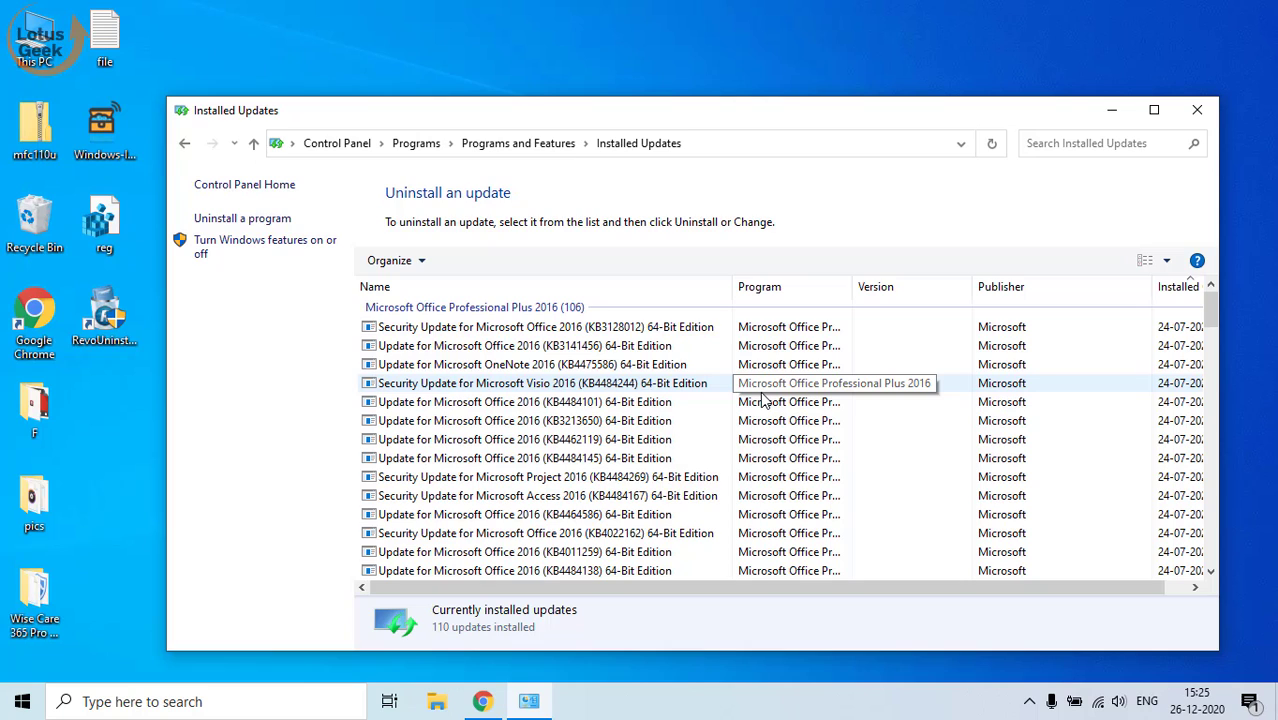
{"action": "left_click", "coordinate": [640, 334]}
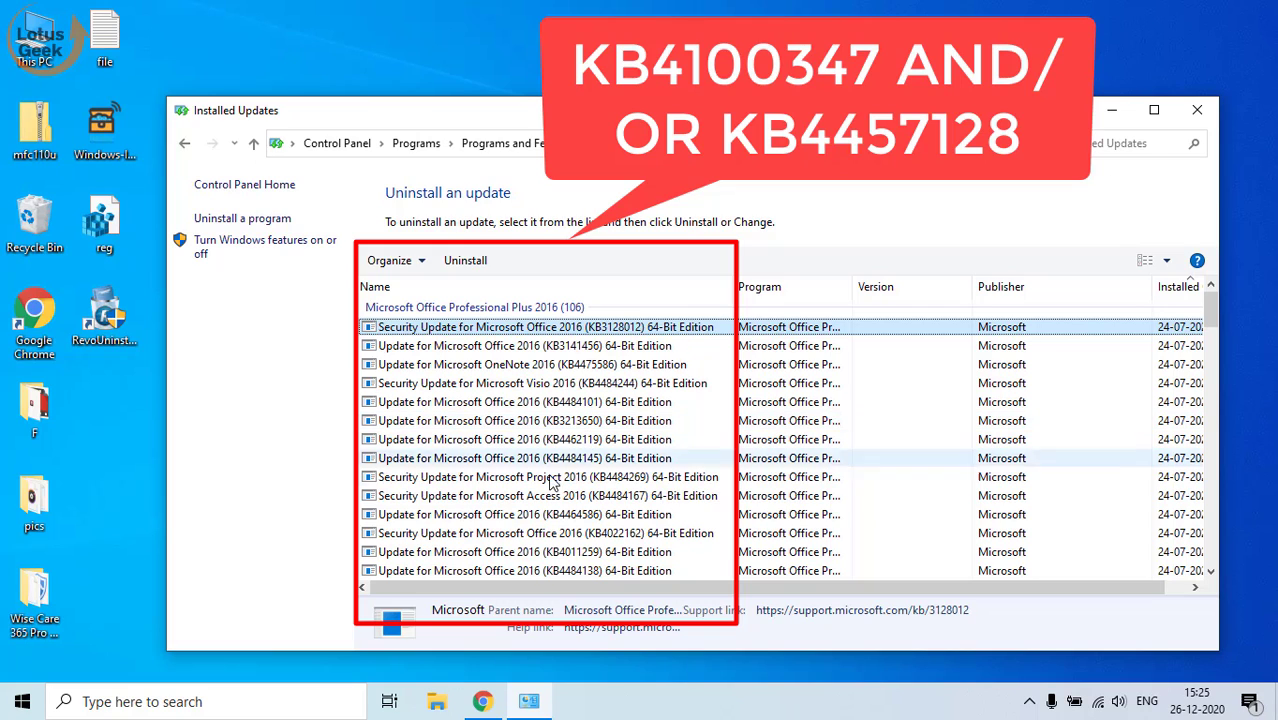
{"action": "left_click", "coordinate": [553, 386]}
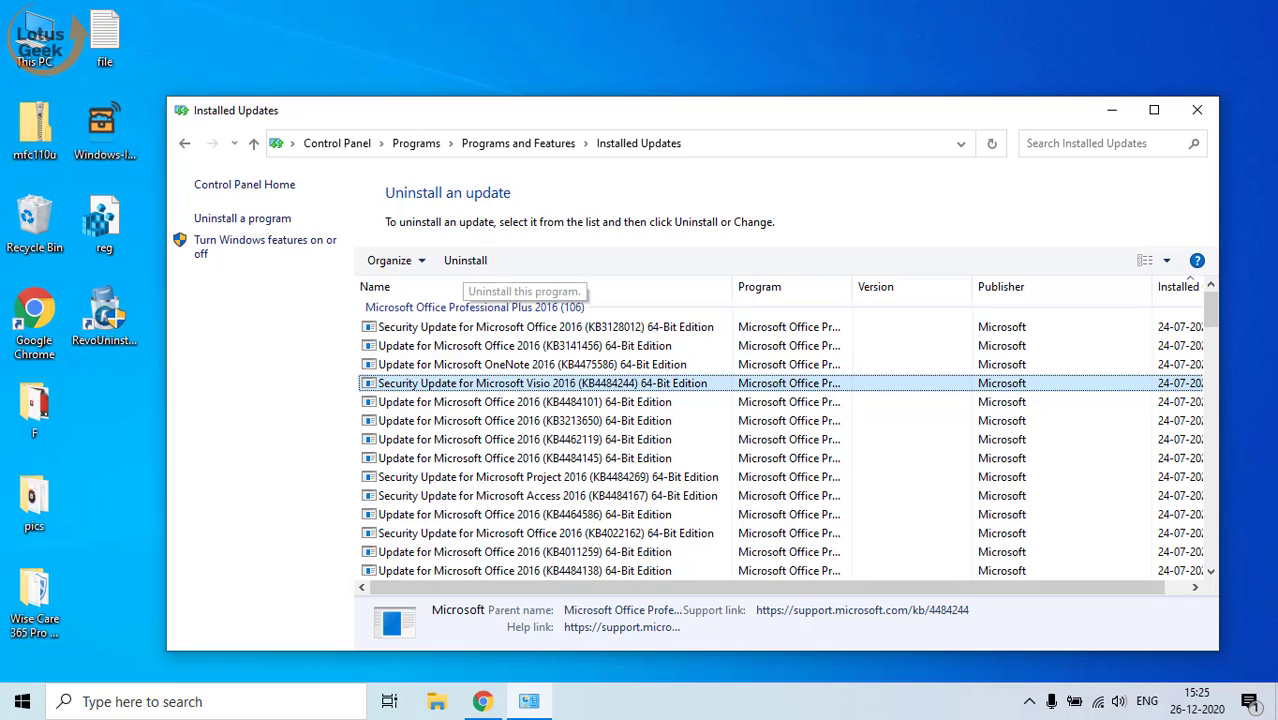
{"action": "left_click", "coordinate": [1195, 111]}
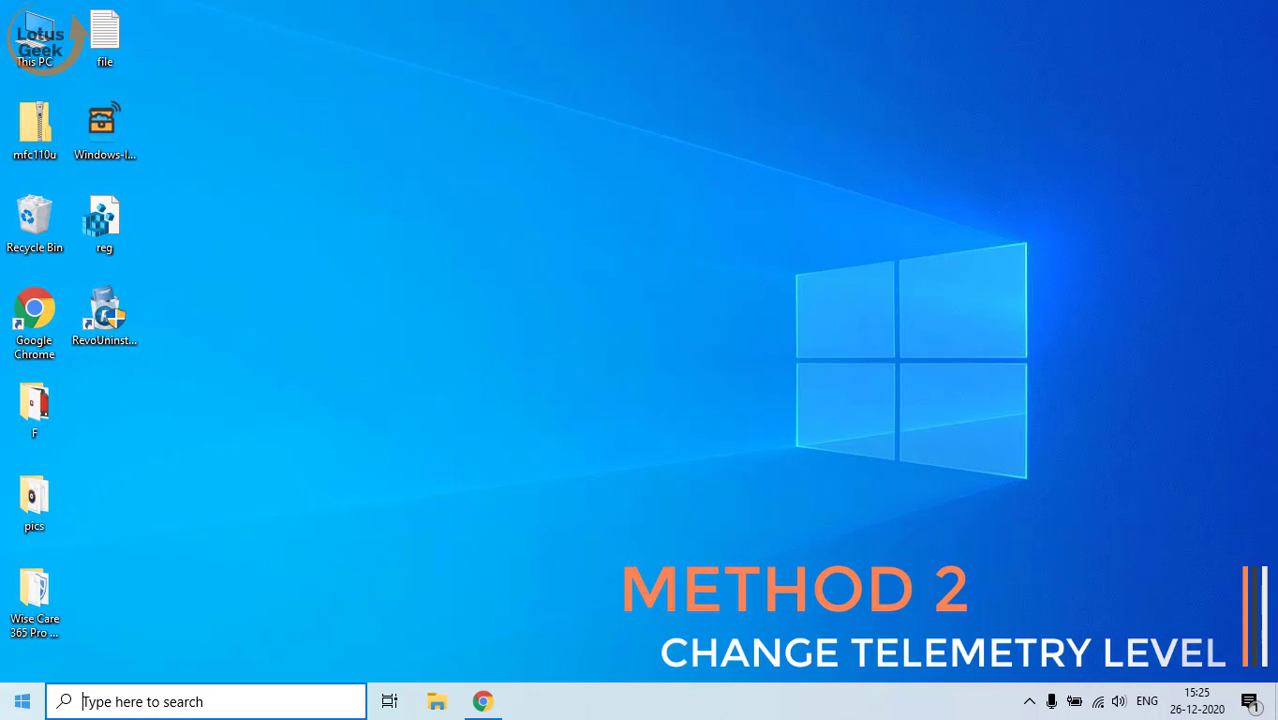
Open the Local Group Policy Editor by running gpedit.msc from the Run dialog.
{"action": "left_click", "coordinate": [17, 703]}
{"action": "type", "text": "run"}
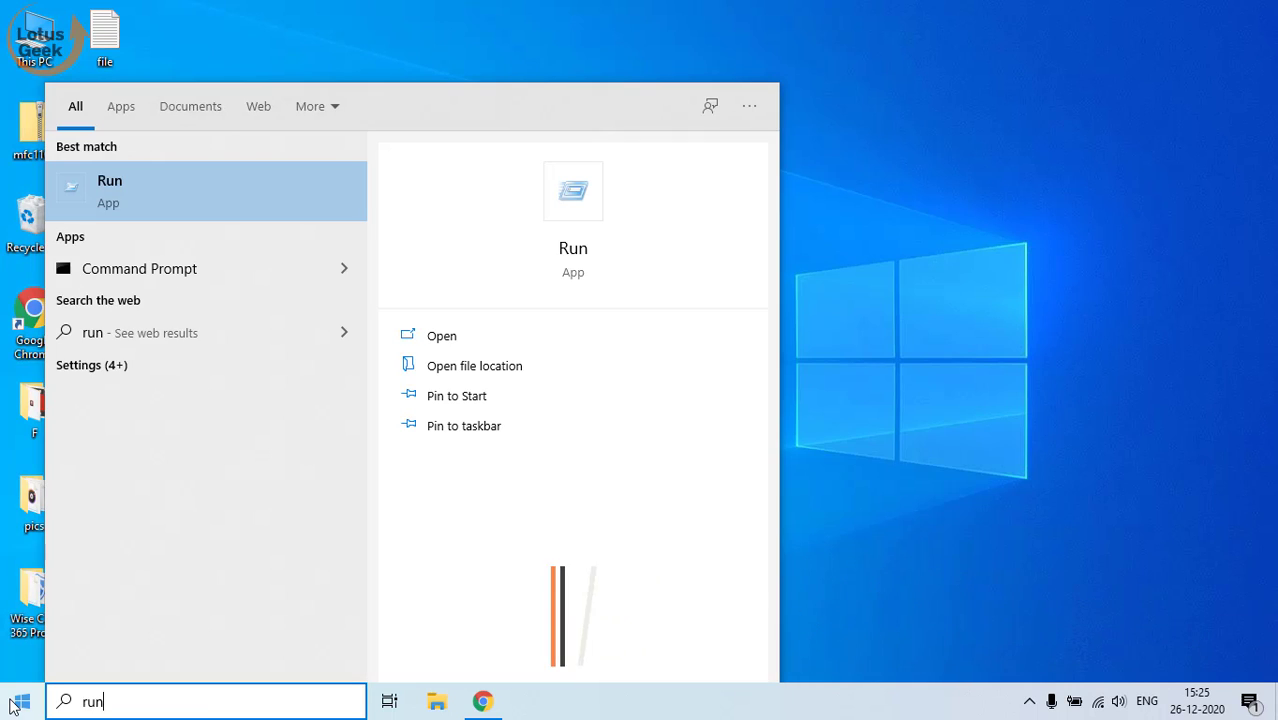
{"action": "left_click", "coordinate": [563, 255]}
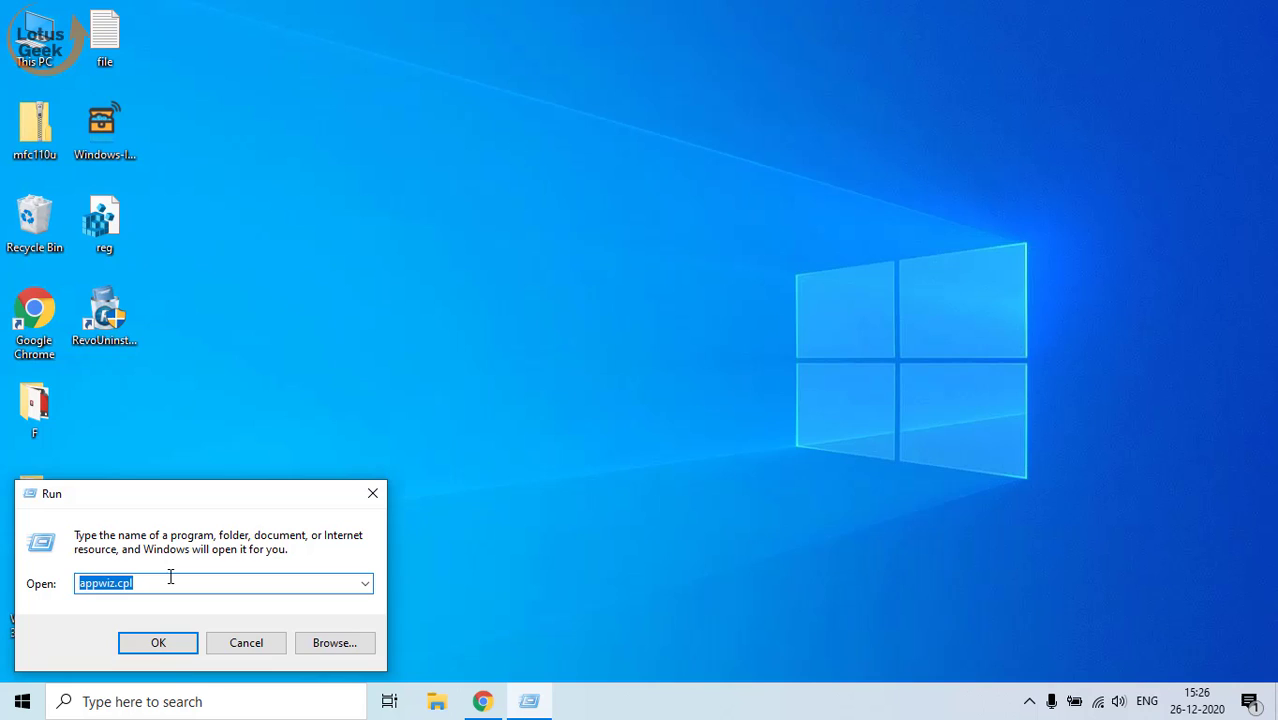
{"action": "type", "text": "gp"}
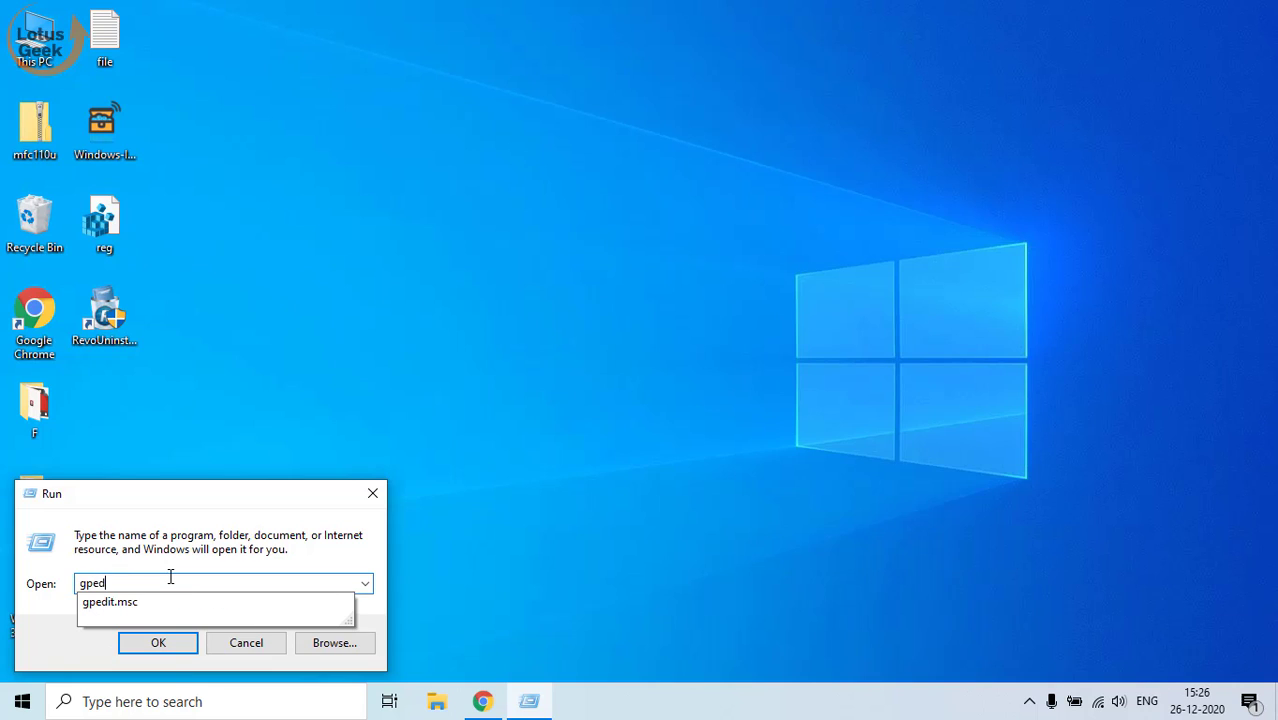
{"action": "type", "text": "ed"}
{"action": "key", "text": "Down"}
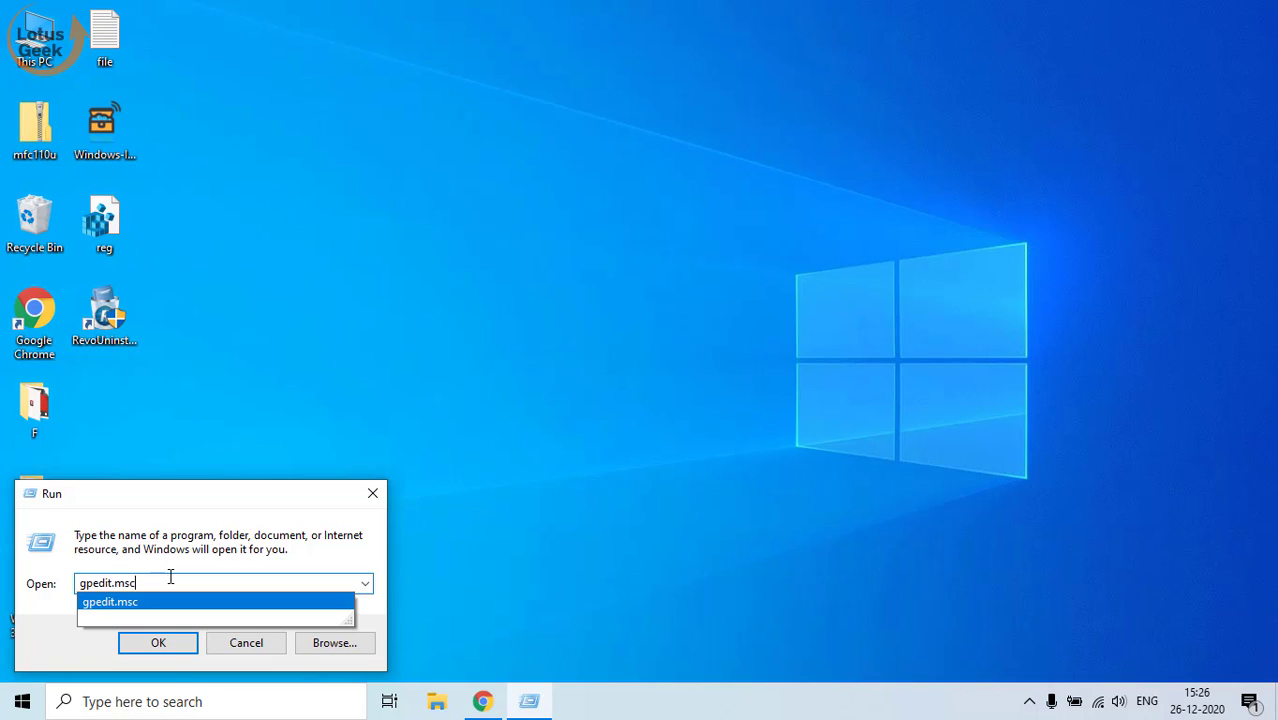
{"action": "key", "text": "Return"}
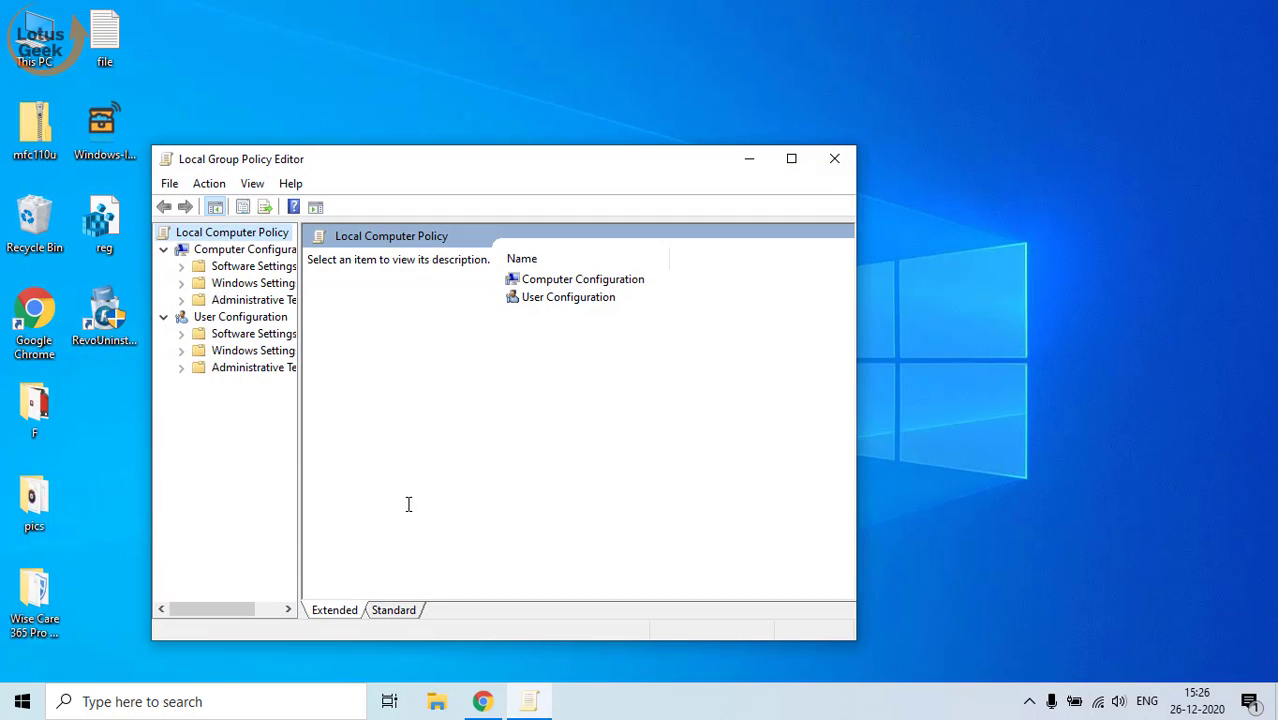
Navigate to Administrative Templates > Windows Components > Data Collection and Preview Builds and select Allow Telemetry.
{"action": "left_click_drag", "start_coordinate": [299, 336], "coordinate": [380, 349]}
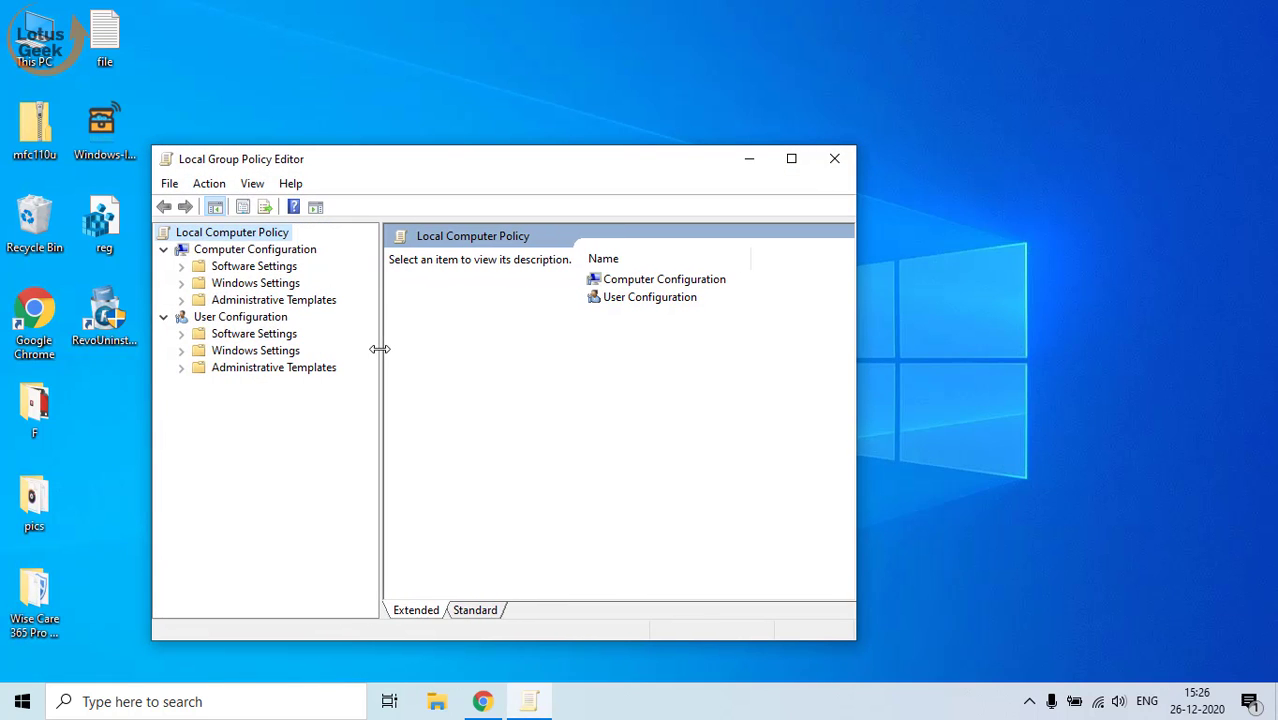
{"action": "left_click", "coordinate": [271, 301]}
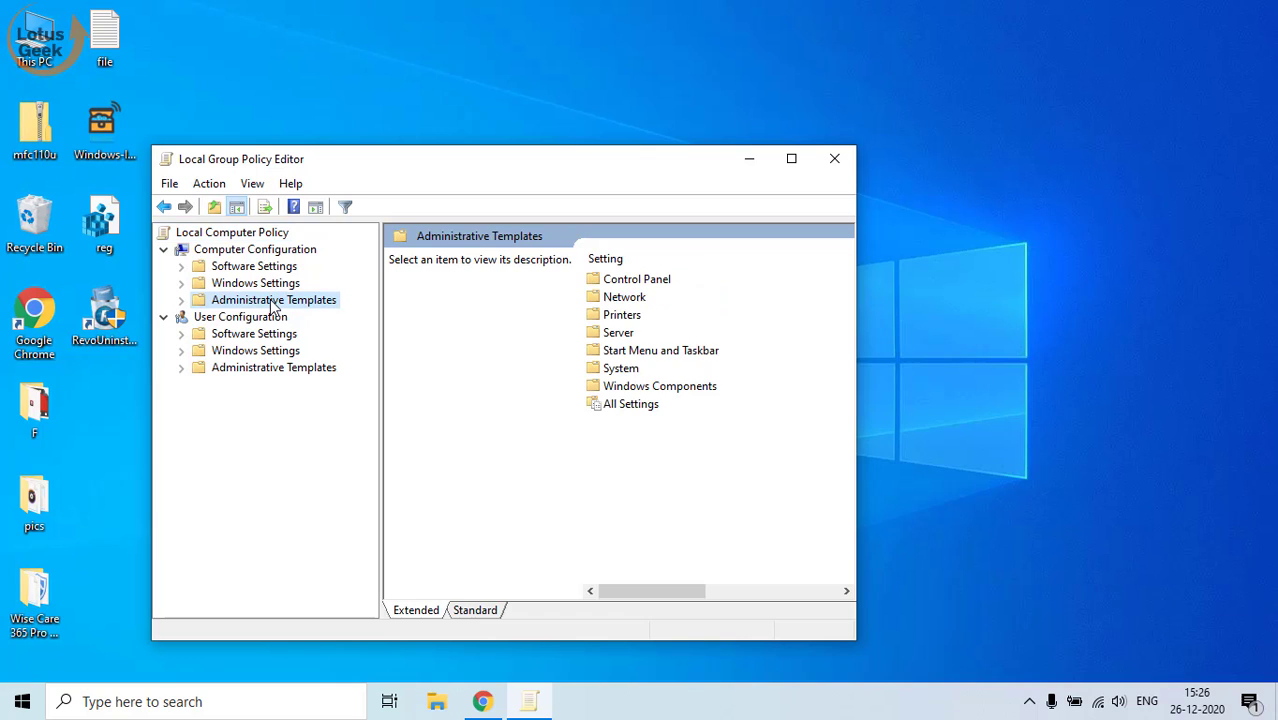
{"action": "left_click", "coordinate": [182, 301]}
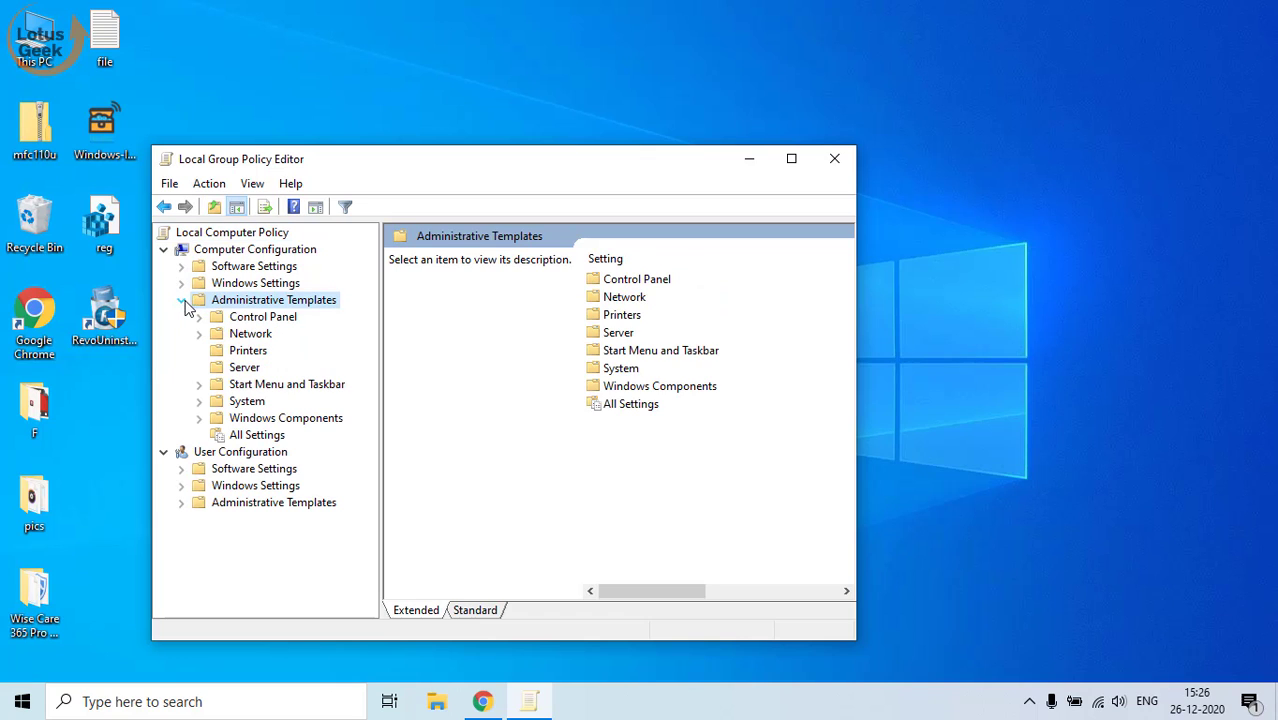
{"action": "left_click", "coordinate": [293, 420]}
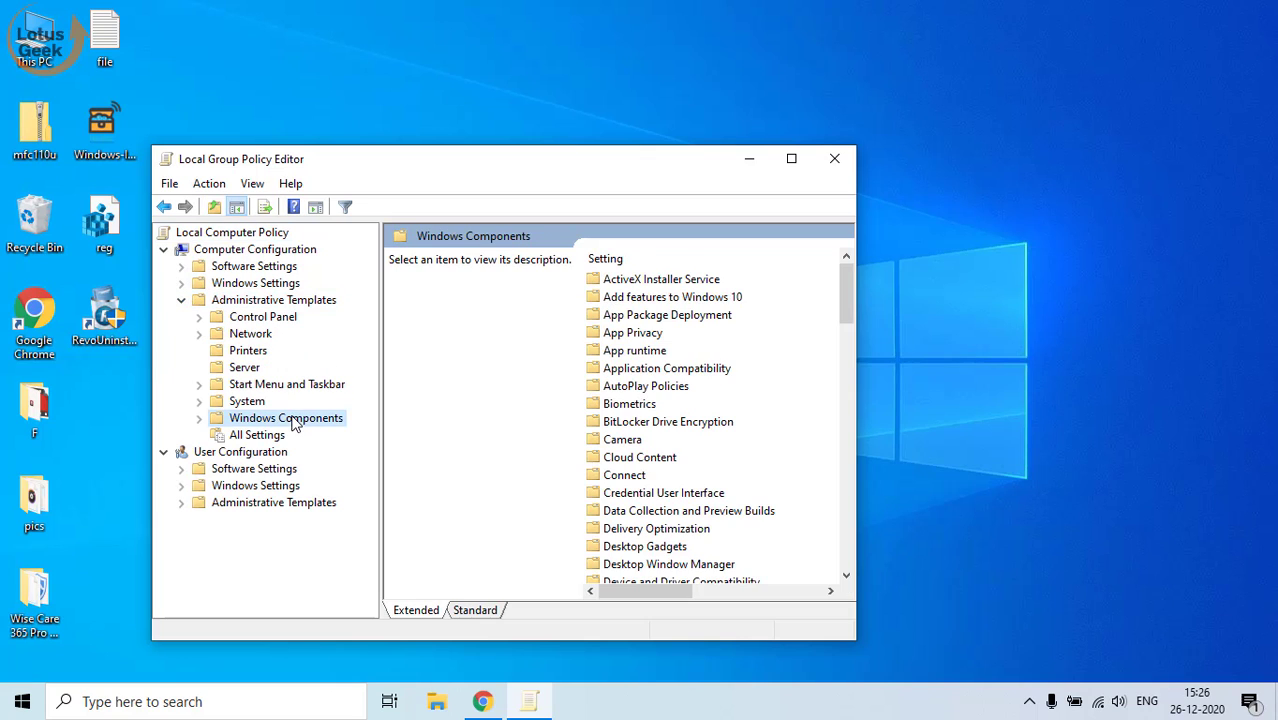
{"action": "left_click", "coordinate": [199, 420]}
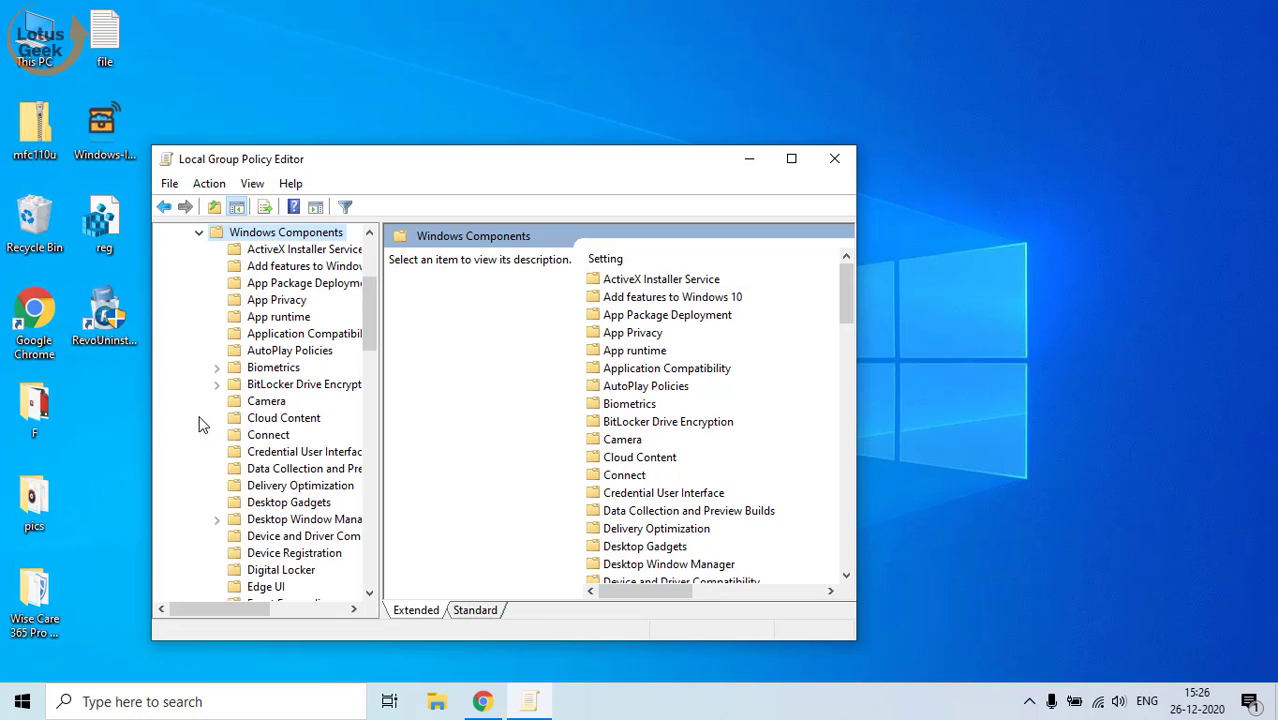
{"action": "left_click", "coordinate": [312, 472]}
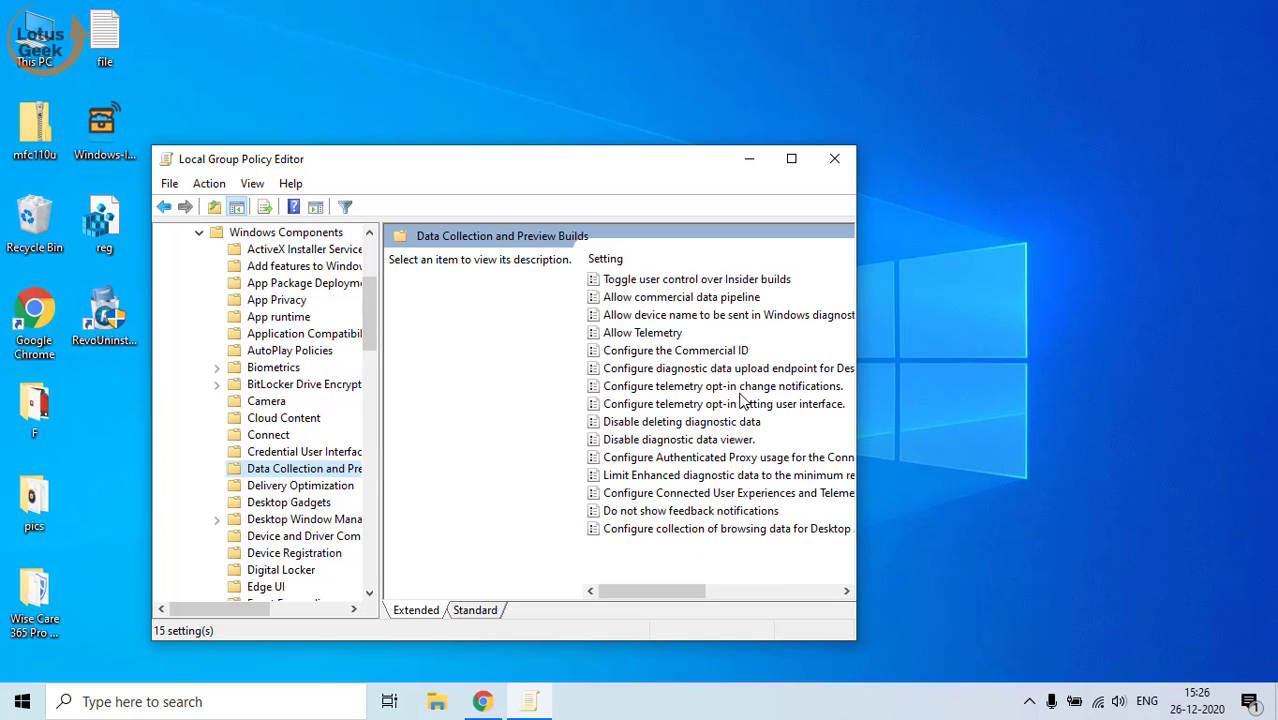
{"action": "left_click", "coordinate": [638, 336]}
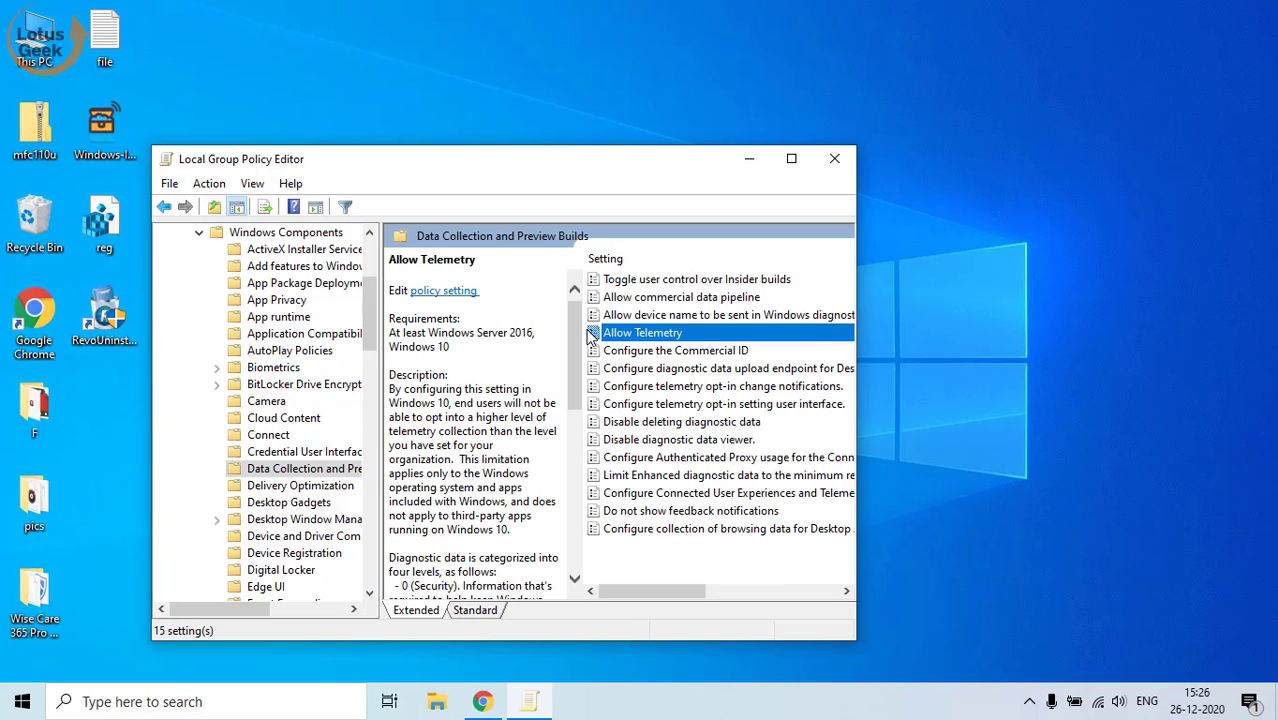
Enable Allow Telemetry at level 1 - Basic, apply it, and close the Group Policy Editor.
{"action": "double_click", "coordinate": [679, 339]}
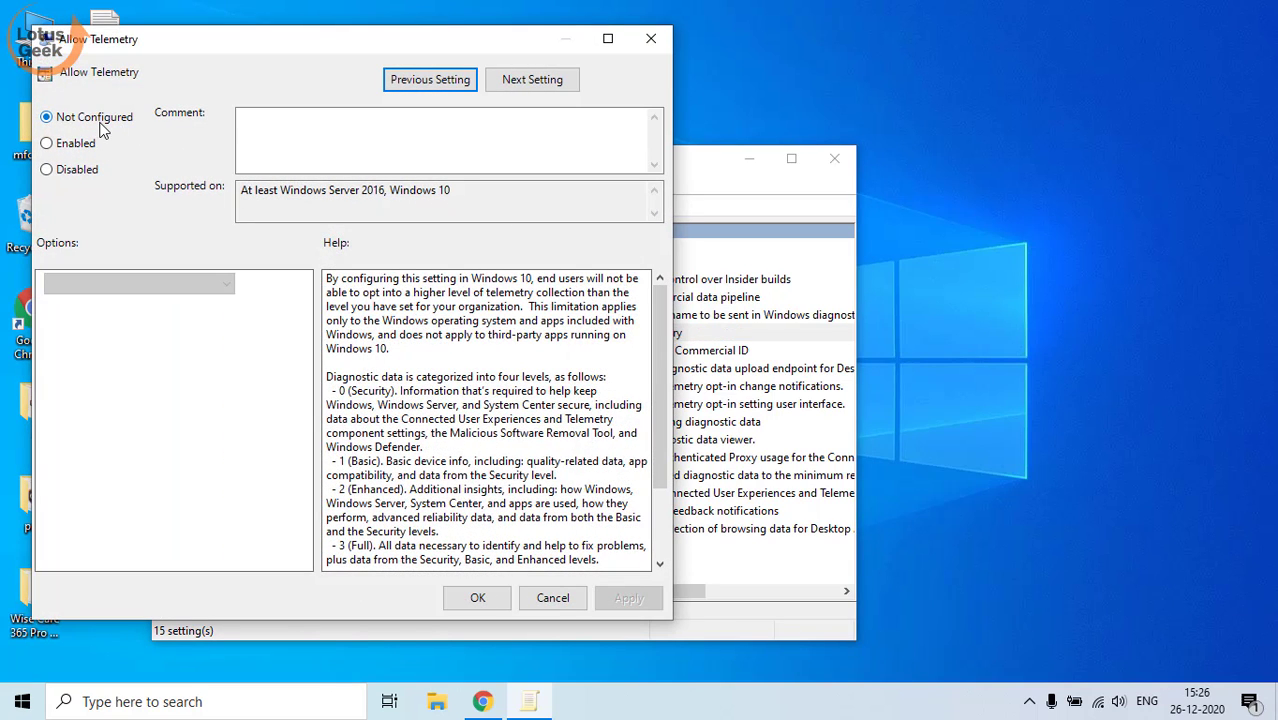
{"action": "left_click", "coordinate": [80, 147]}
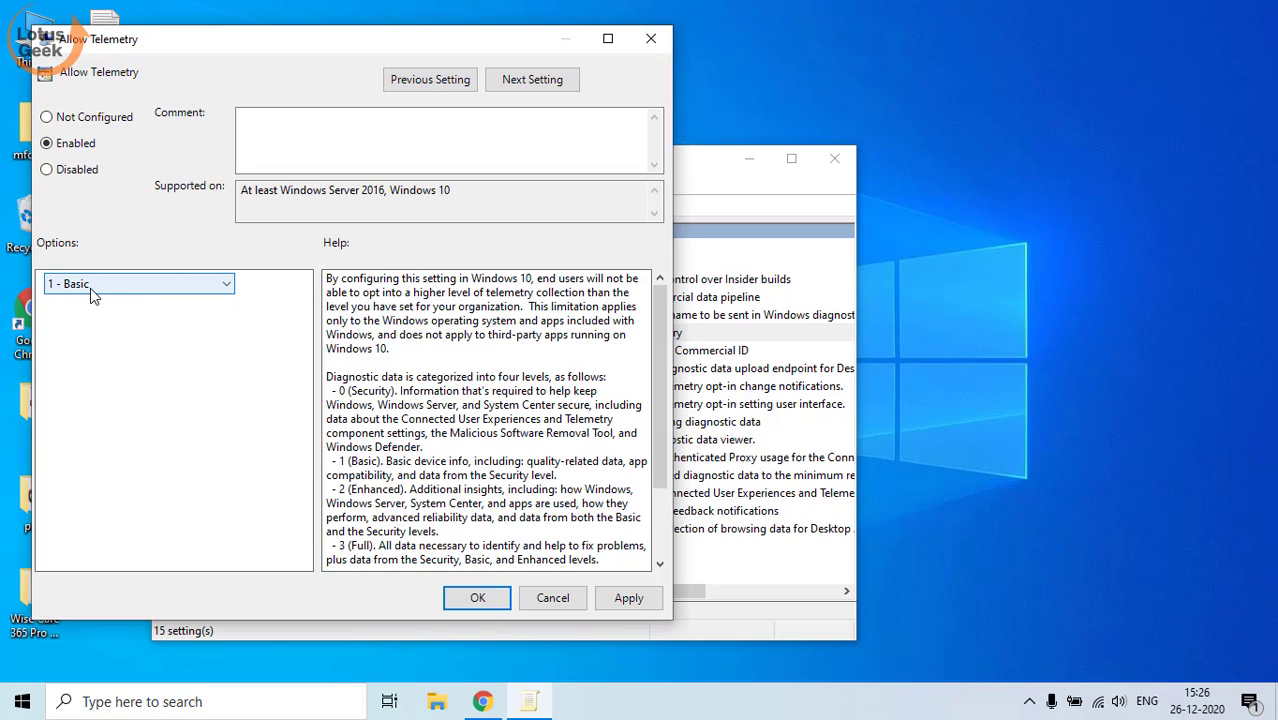
{"action": "left_click", "coordinate": [103, 283]}
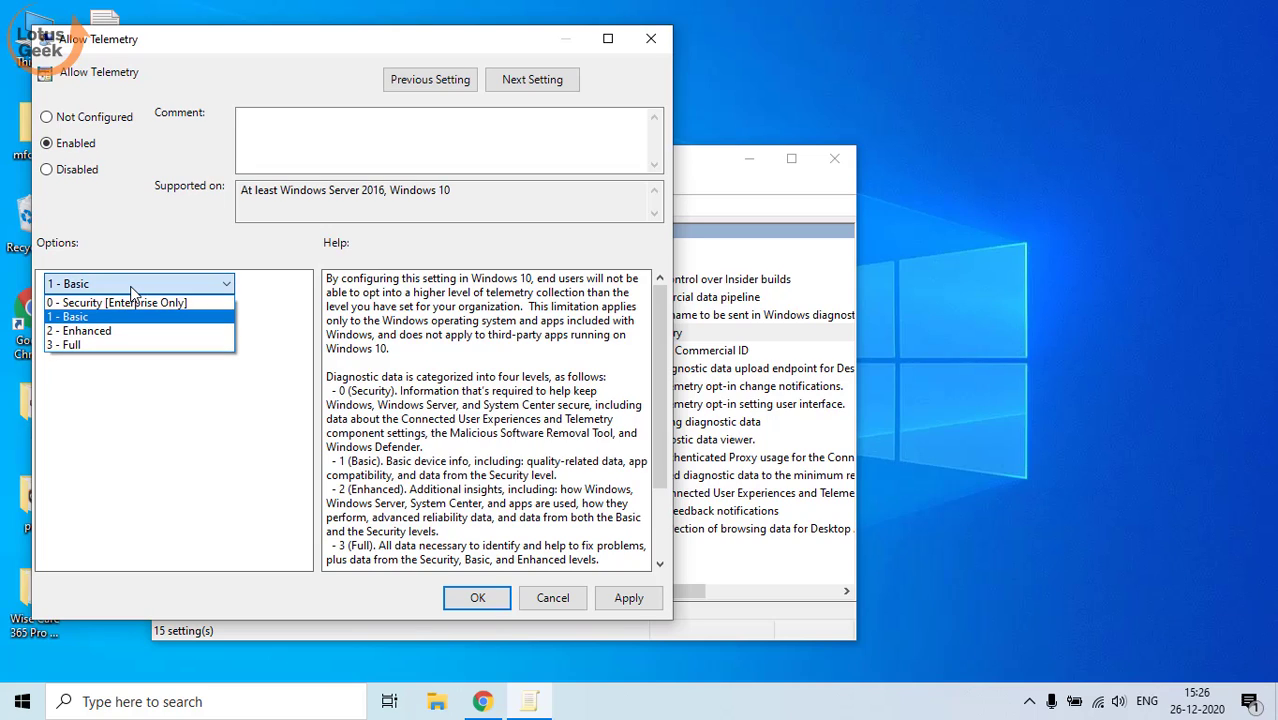
{"action": "left_click", "coordinate": [88, 317]}
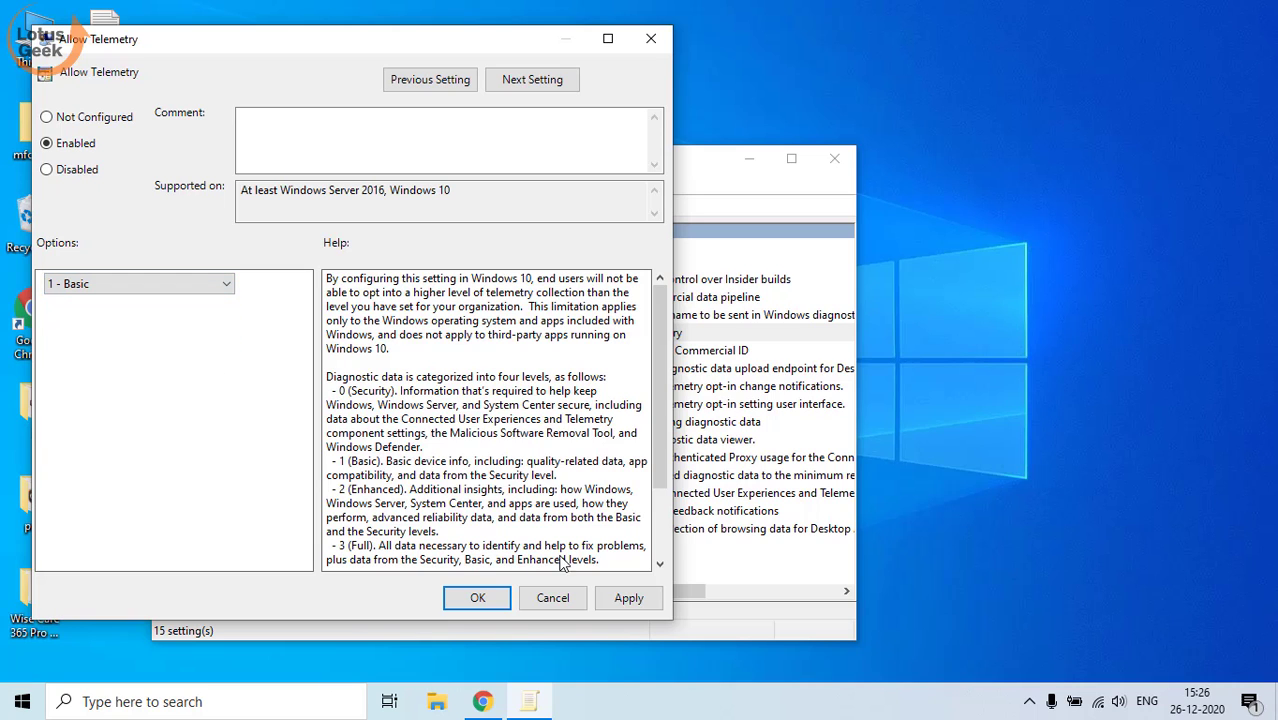
{"action": "left_click", "coordinate": [627, 600]}
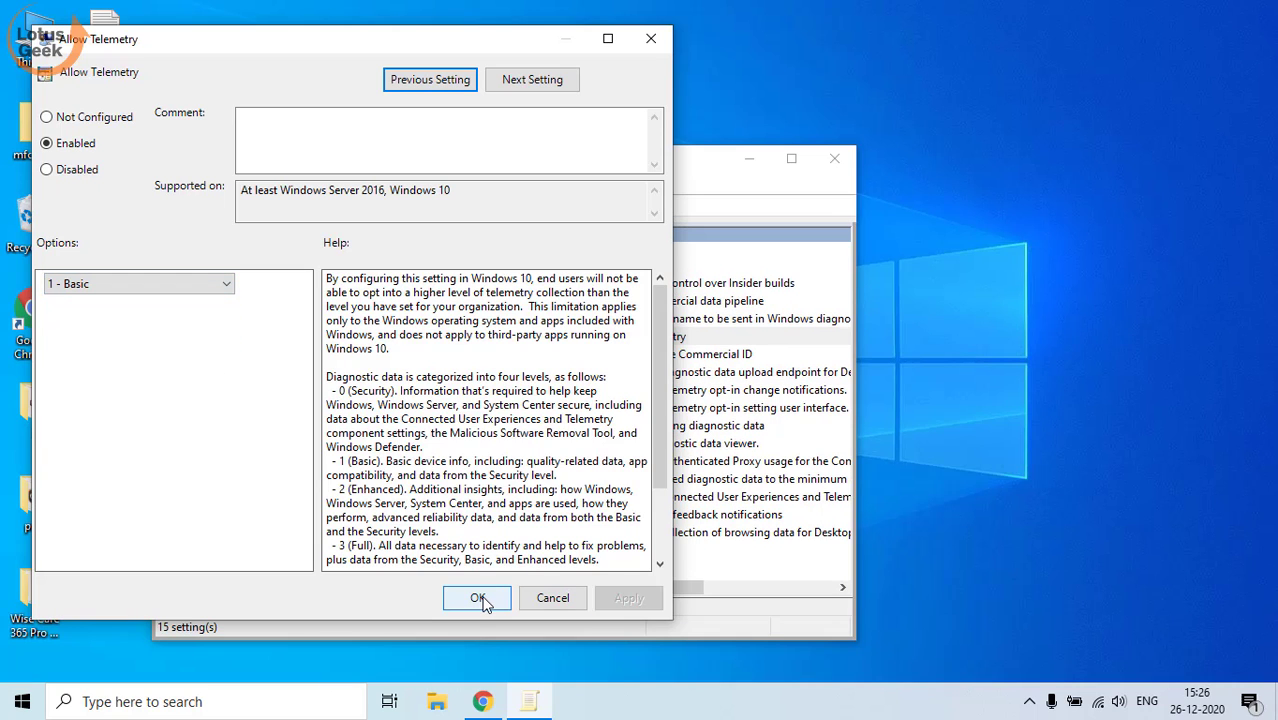
{"action": "left_click", "coordinate": [478, 598]}
{"action": "left_click", "coordinate": [834, 158]}
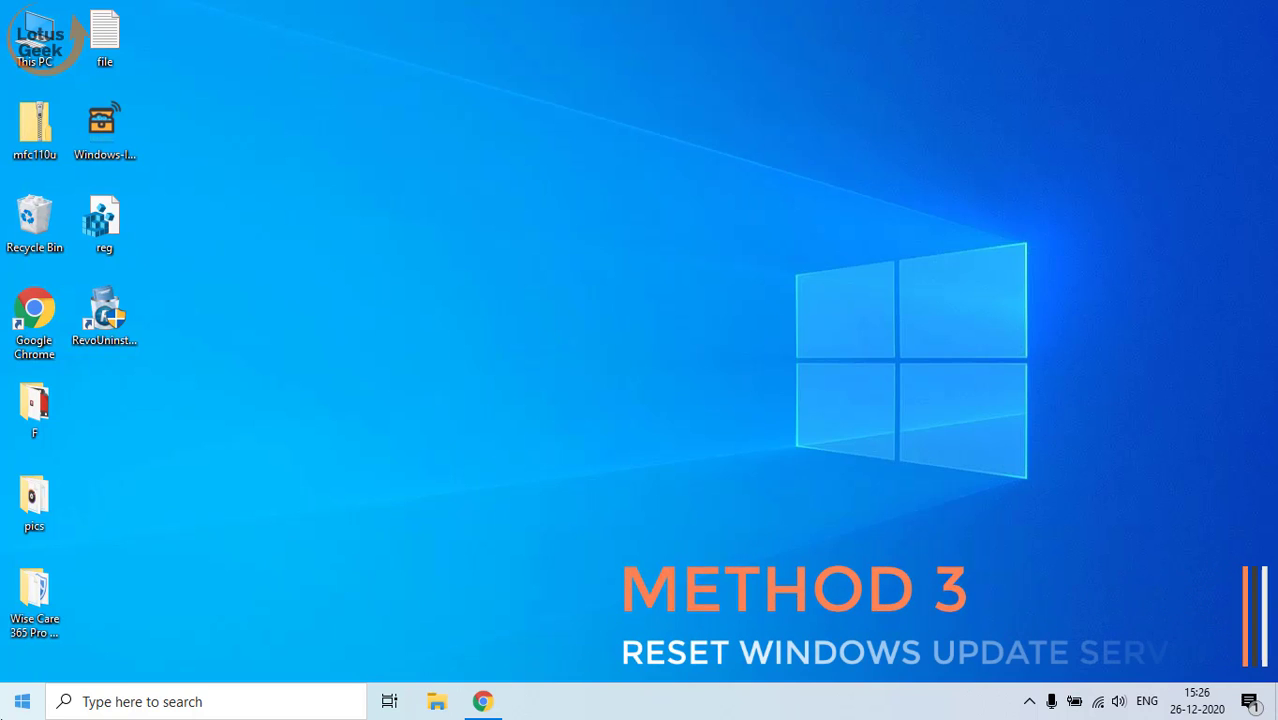
Open an administrator Command Prompt and stop the Windows Update service with net stop wuauserv.
{"action": "left_click", "coordinate": [12, 708]}
{"action": "type", "text": "cmd"}
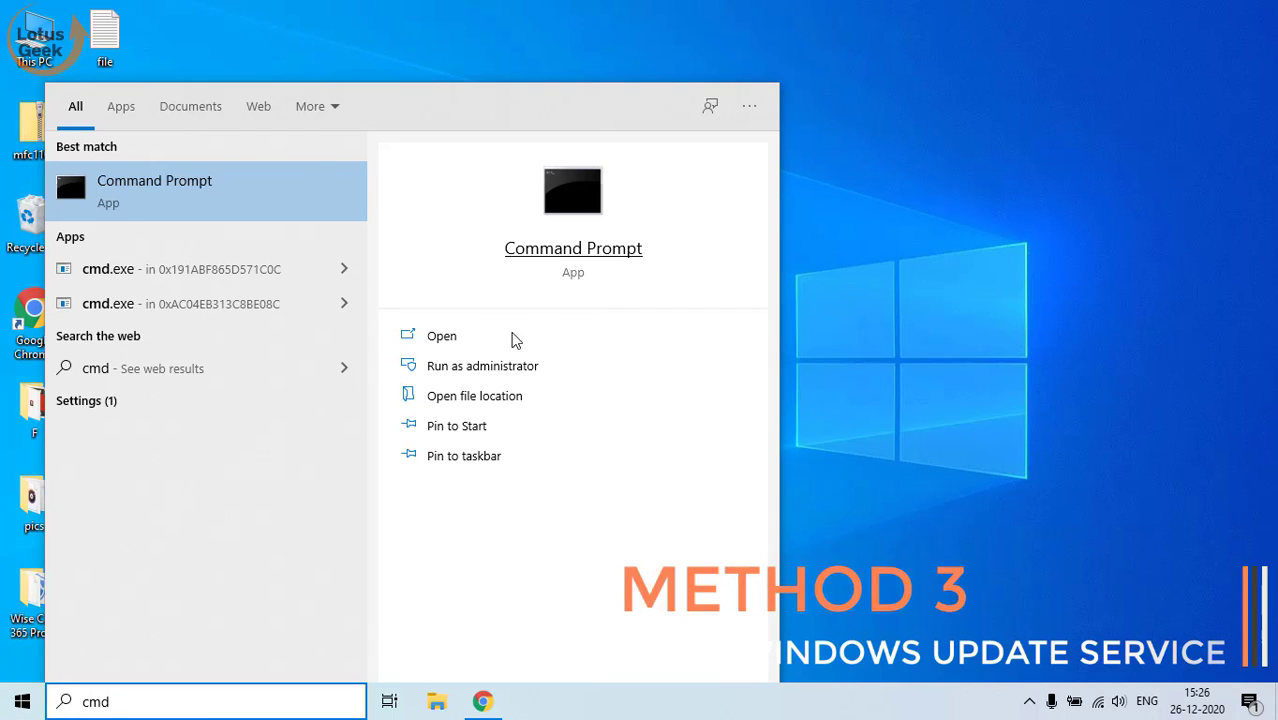
{"action": "left_click", "coordinate": [585, 371]}
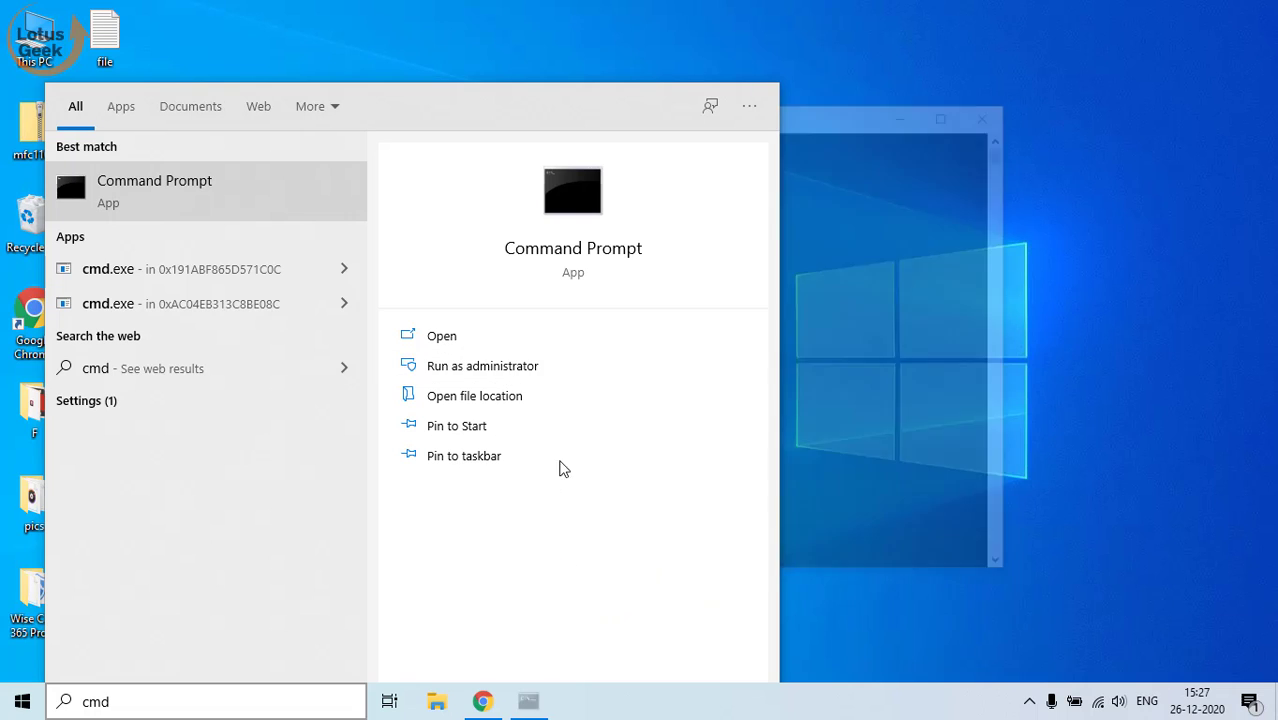
{"action": "left_click", "coordinate": [828, 388]}
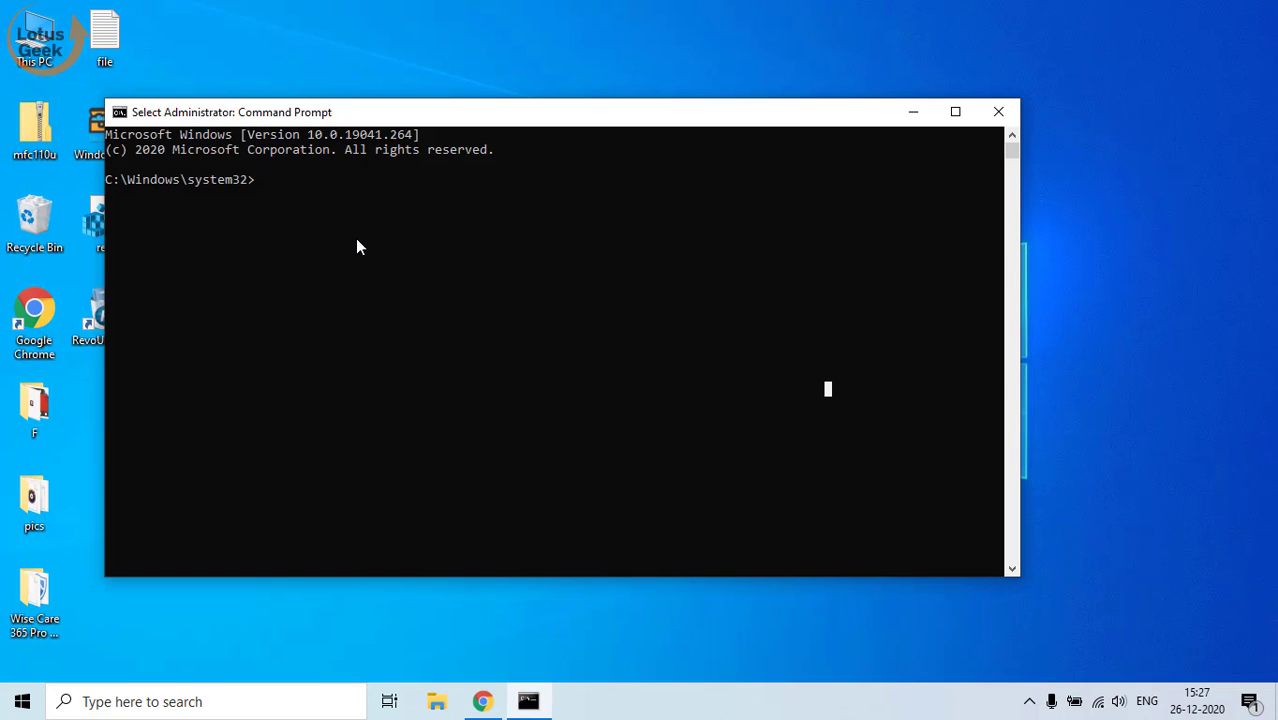
{"action": "type", "text": "net stop wu"}
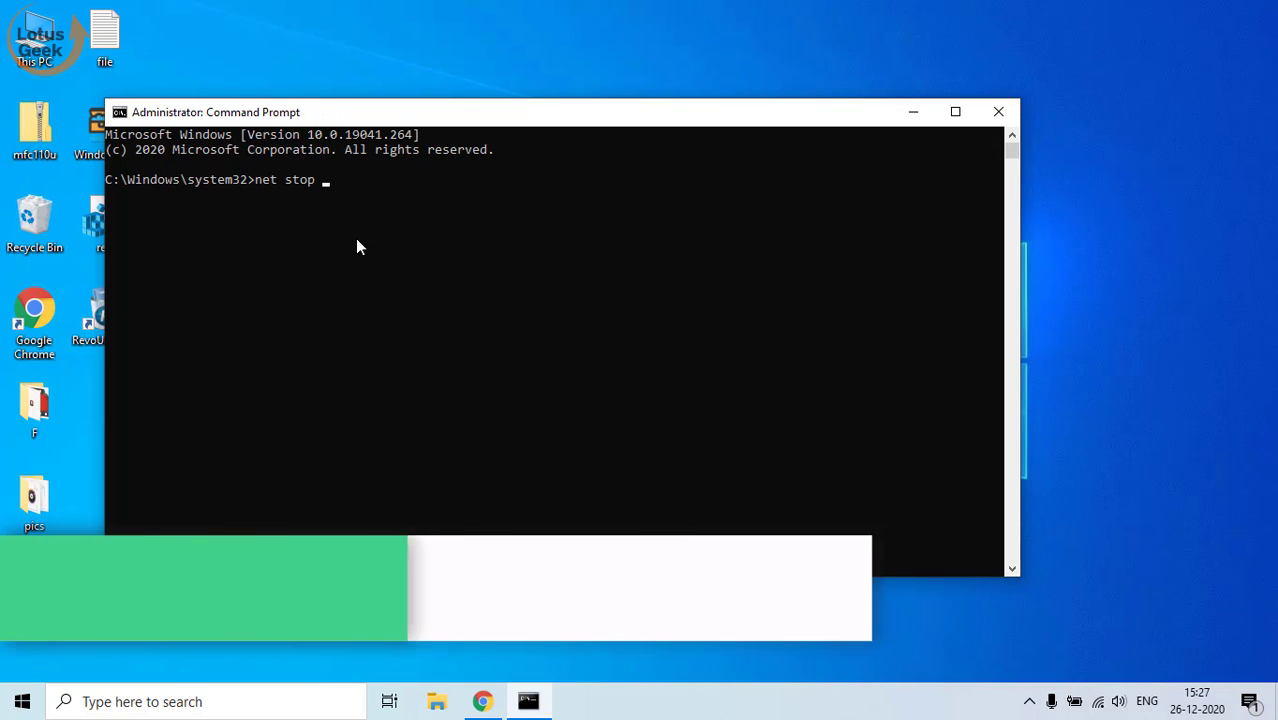
{"action": "type", "text": "au"}
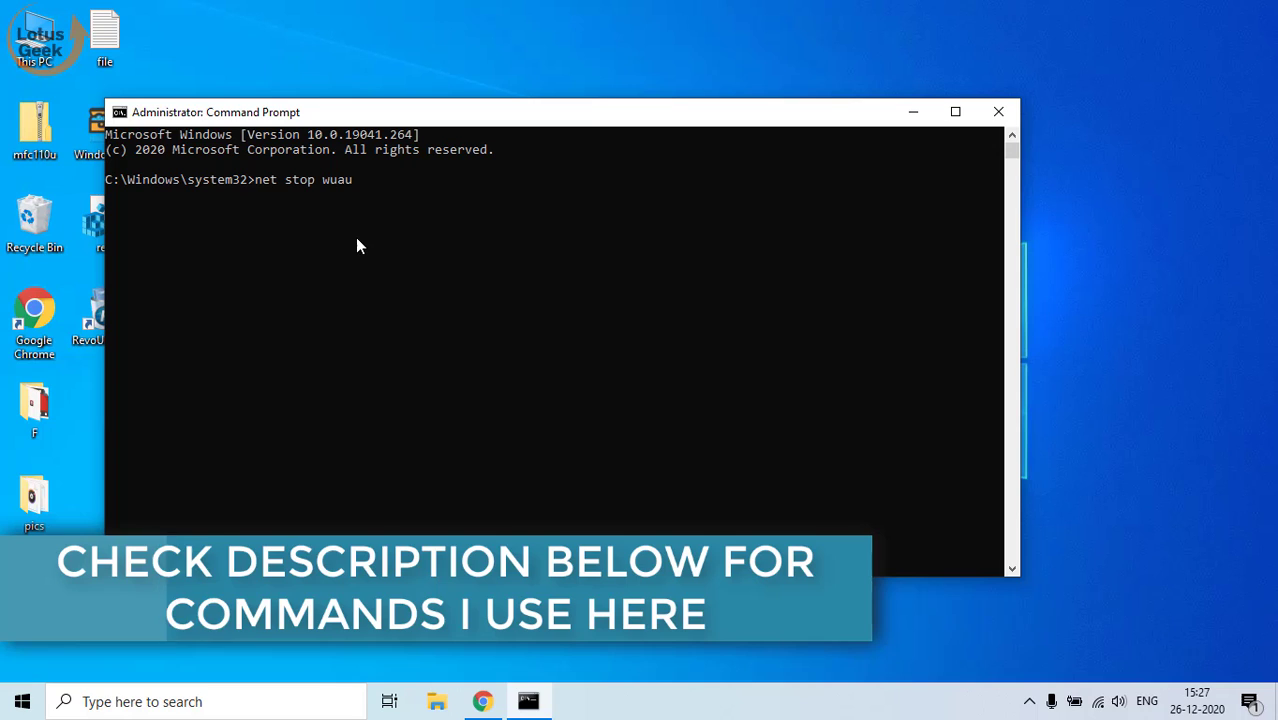
{"action": "type", "text": "serv"}
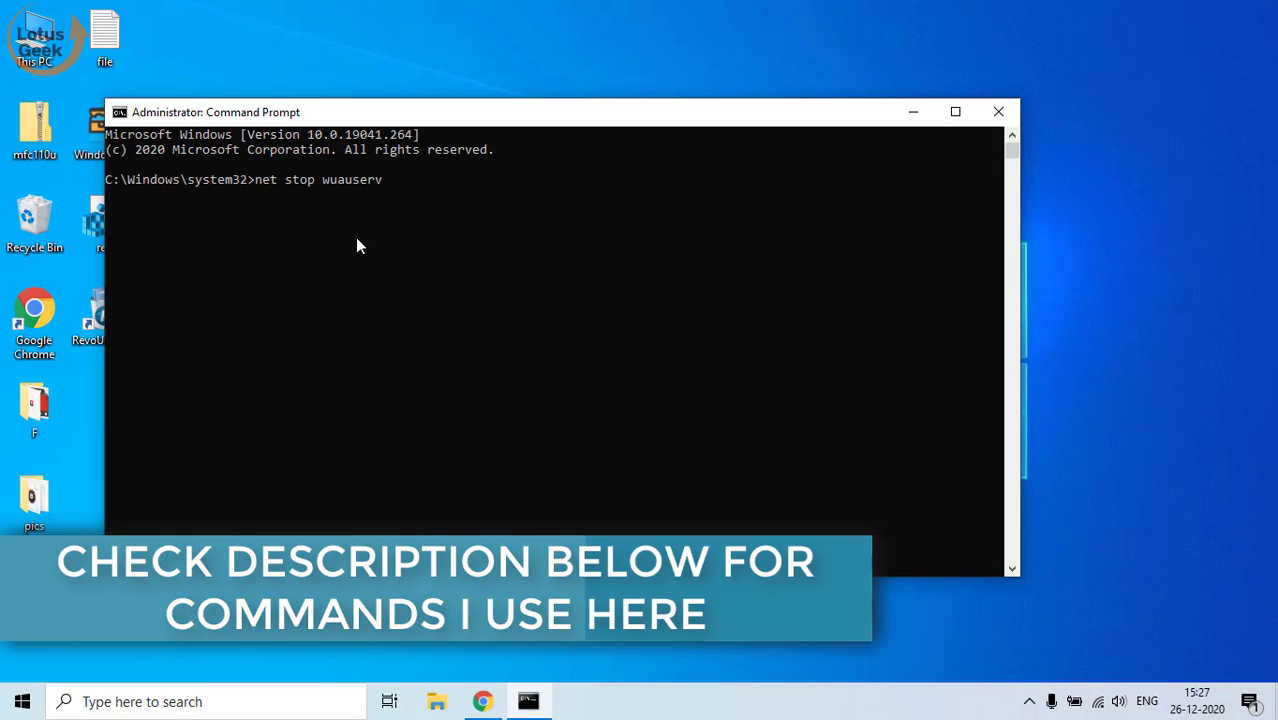
{"action": "key", "text": "Return"}
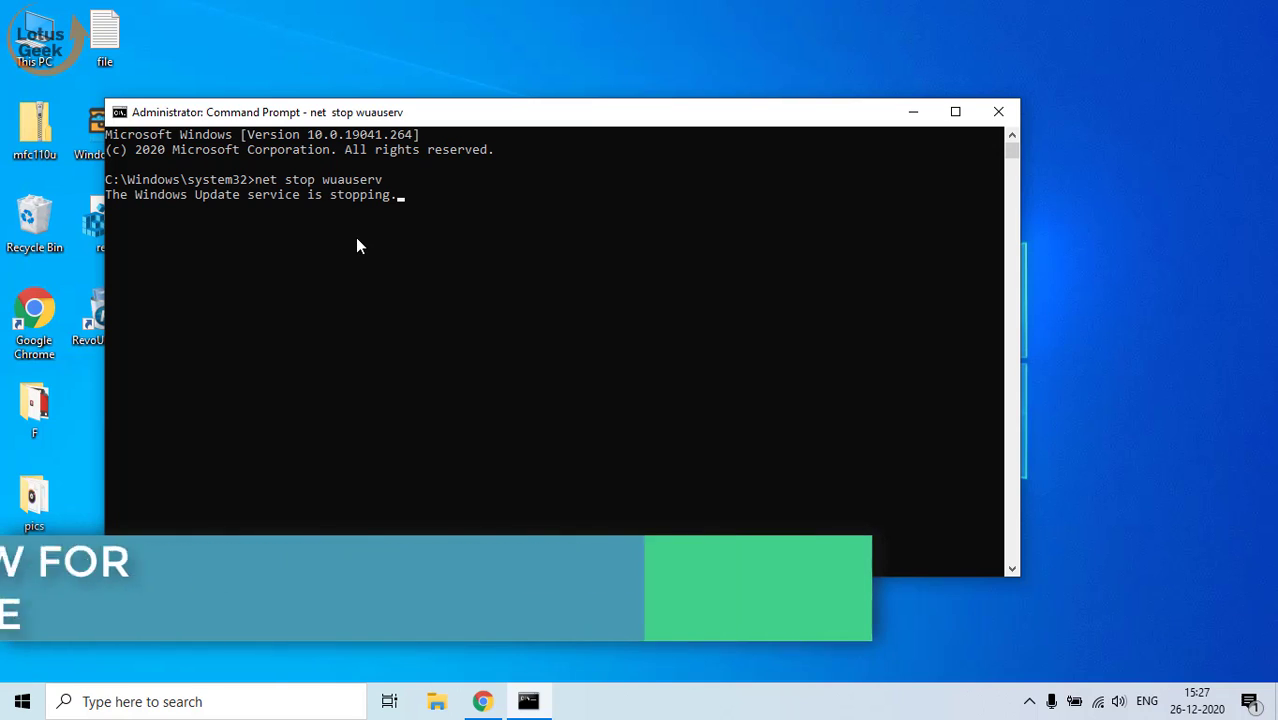
Stop the BITS, cryptsvc and msiserver services, then minimise the console.
{"action": "type", "text": "net stop bits"}
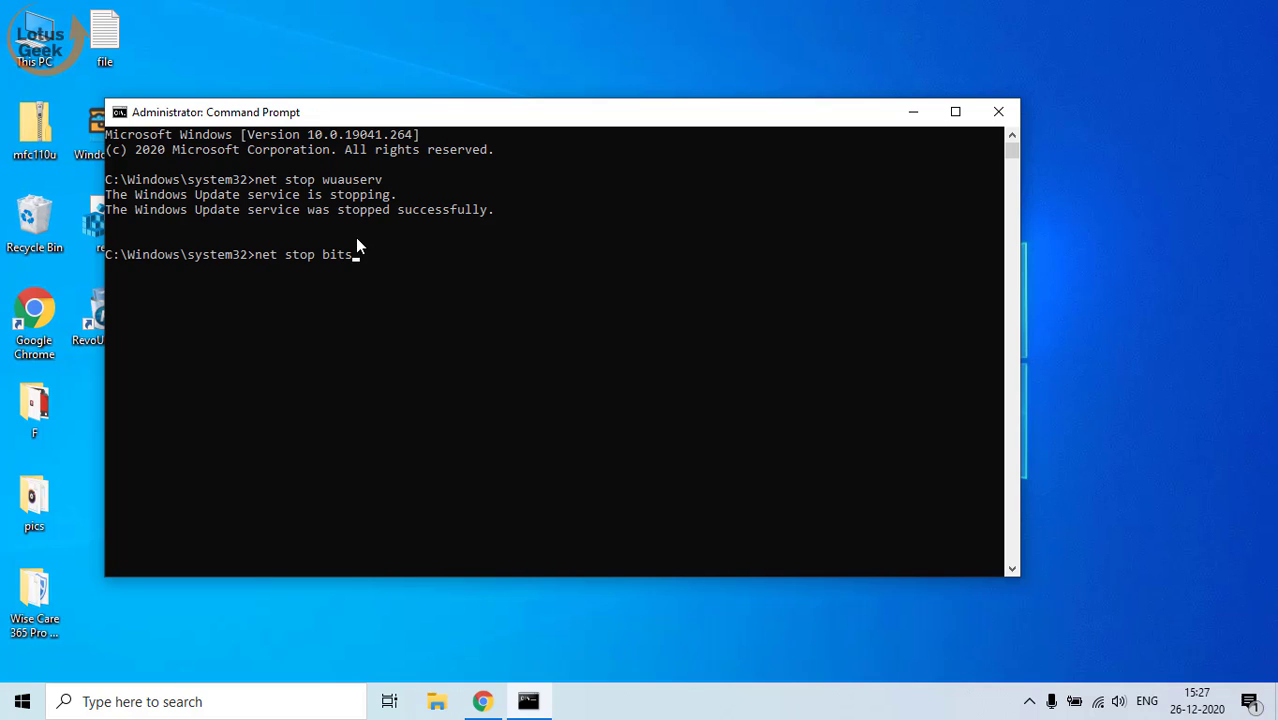
{"action": "key", "text": "Return"}
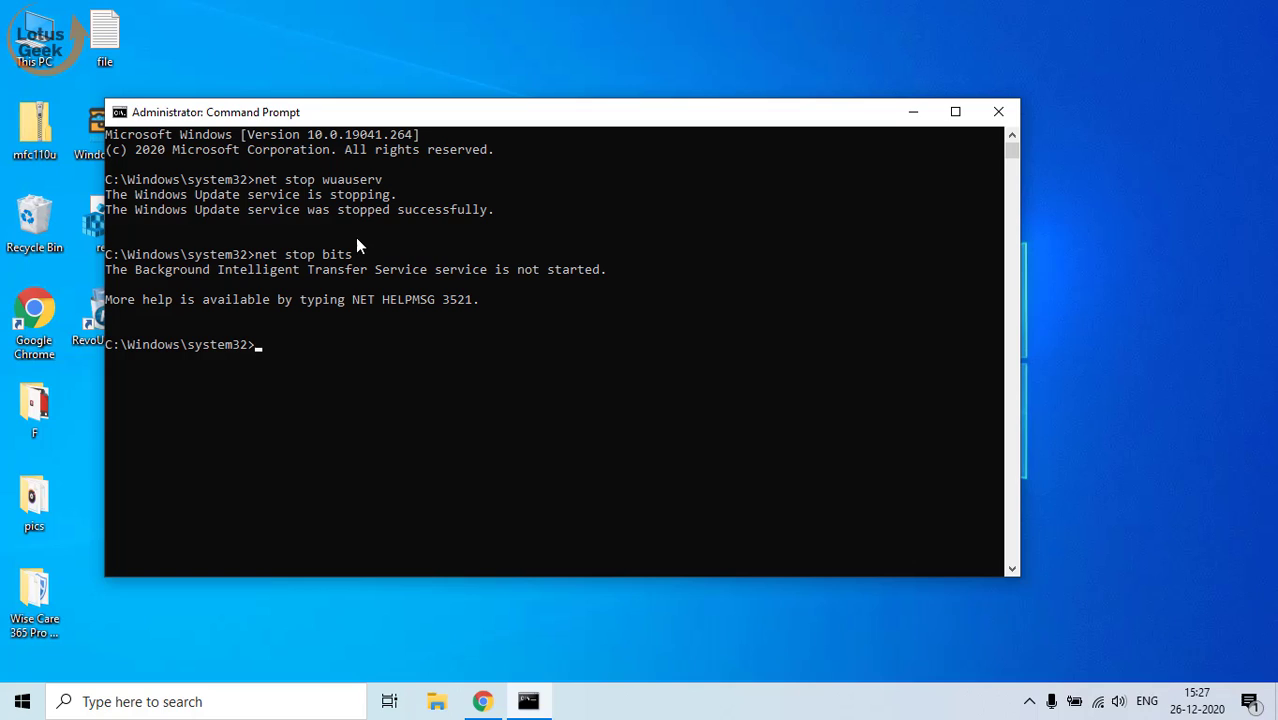
{"action": "type", "text": "net stop cryptsvc"}
{"action": "key", "text": "Return"}
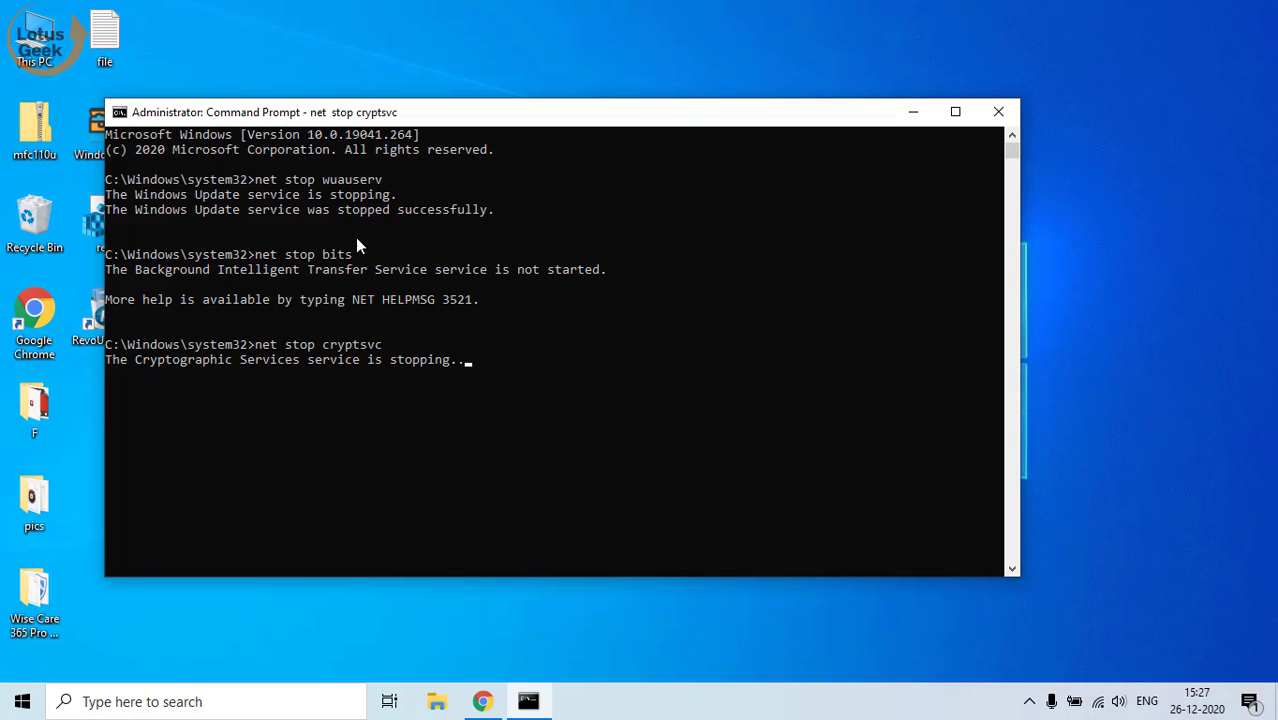
{"action": "left_click", "coordinate": [605, 50]}
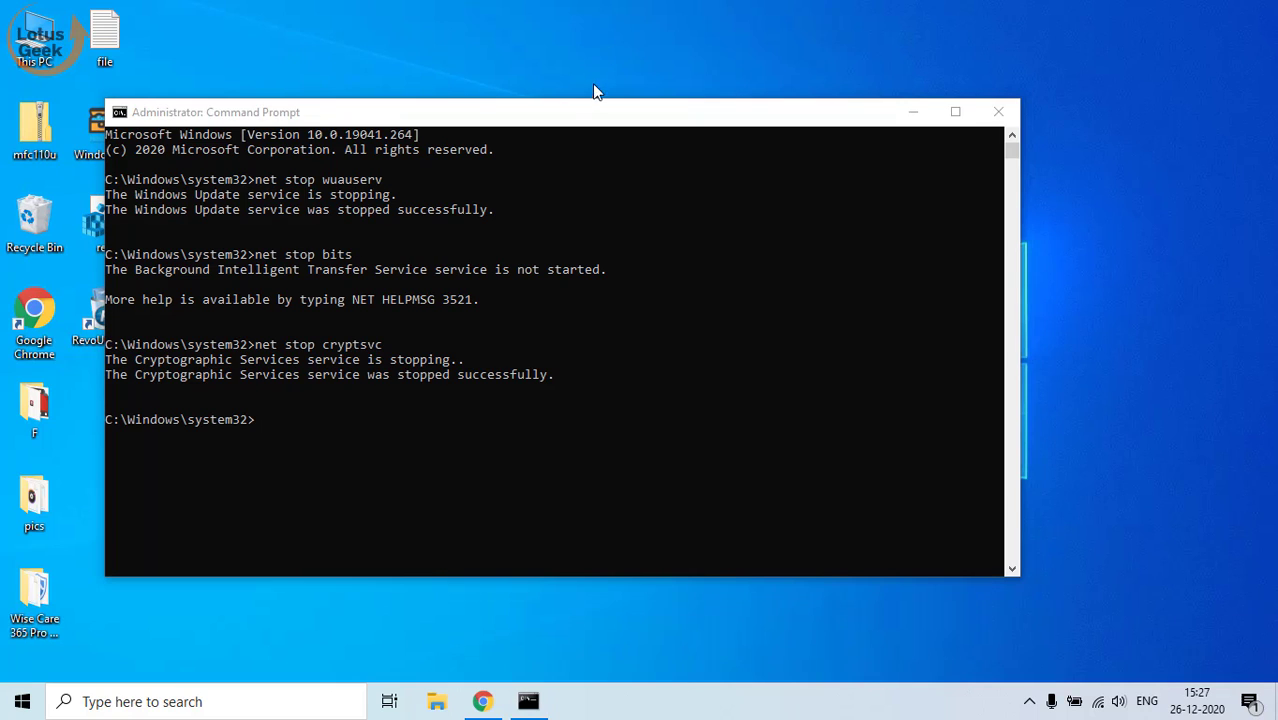
{"action": "left_click", "coordinate": [328, 446]}
{"action": "type", "text": "net stop"}
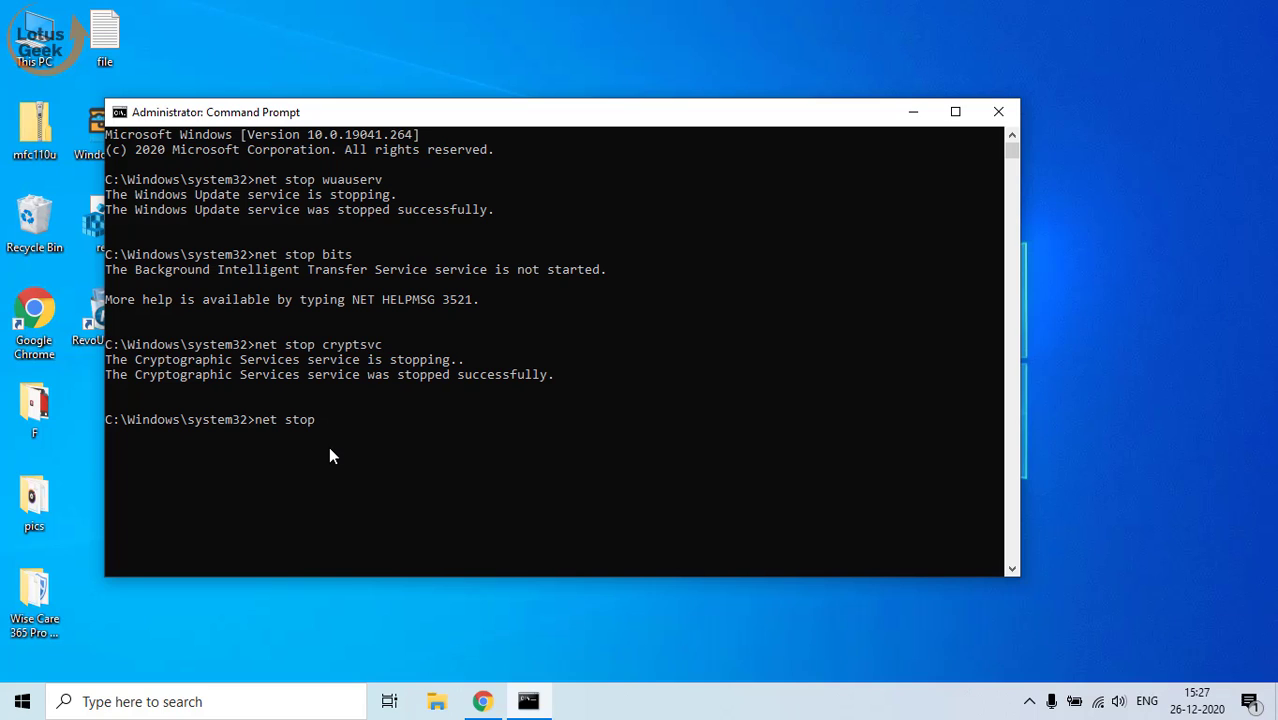
{"action": "type", "text": "msiserver"}
{"action": "key", "text": "Return"}
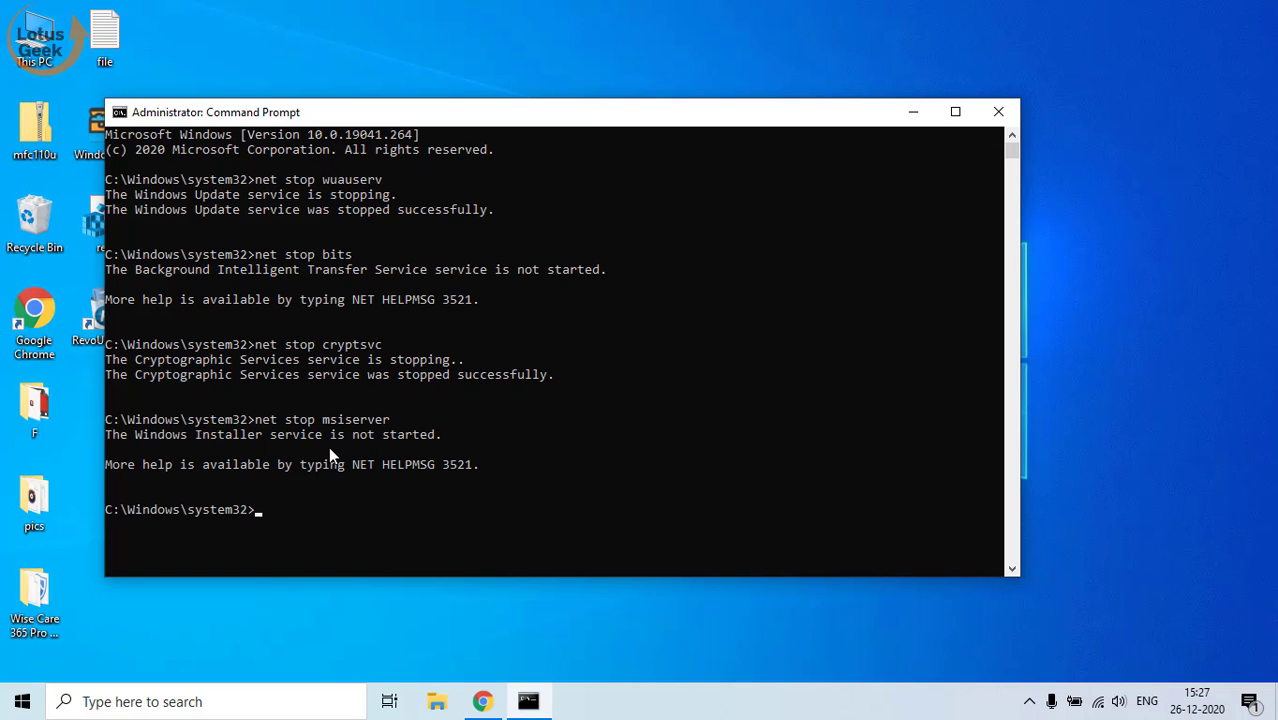
{"action": "left_click", "coordinate": [912, 112]}
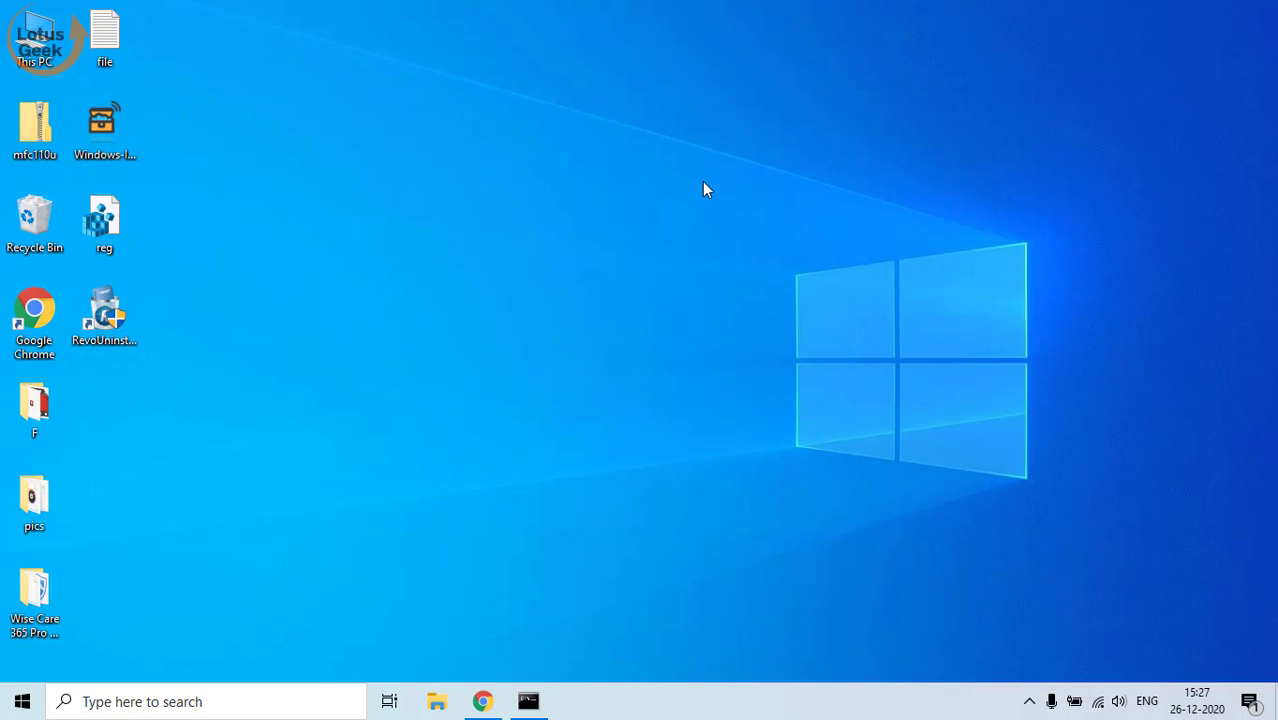
Rename C:\Windows\SoftwareDistribution to SoftwareDistribution.old, granting administrator permission.
{"action": "key", "text": "super+e"}
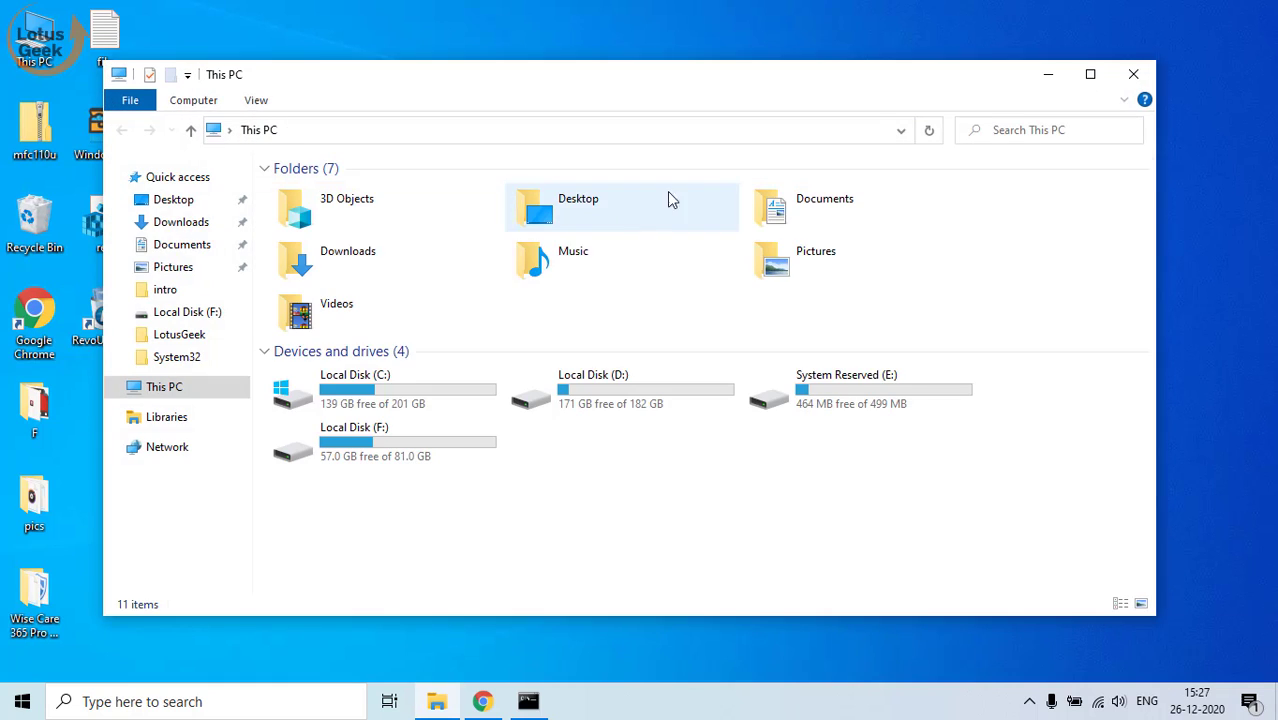
{"action": "left_click", "coordinate": [440, 397]}
{"action": "double_click", "coordinate": [440, 397]}
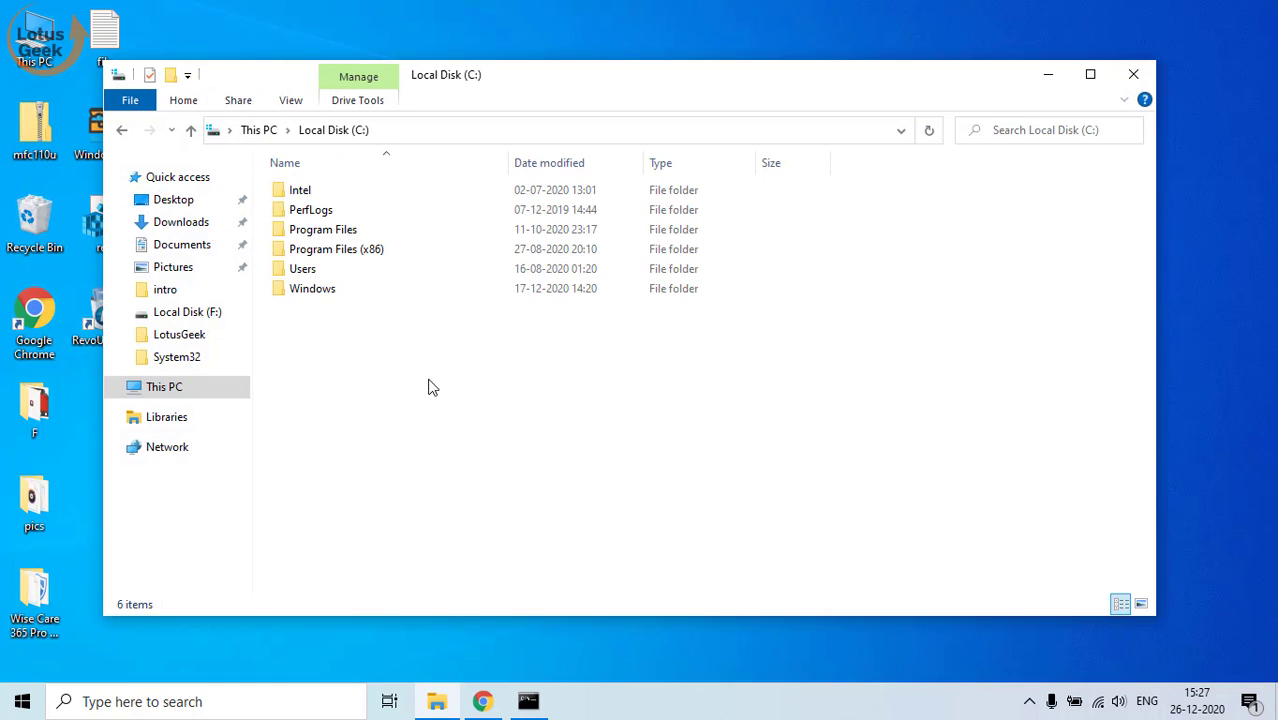
{"action": "double_click", "coordinate": [334, 289]}
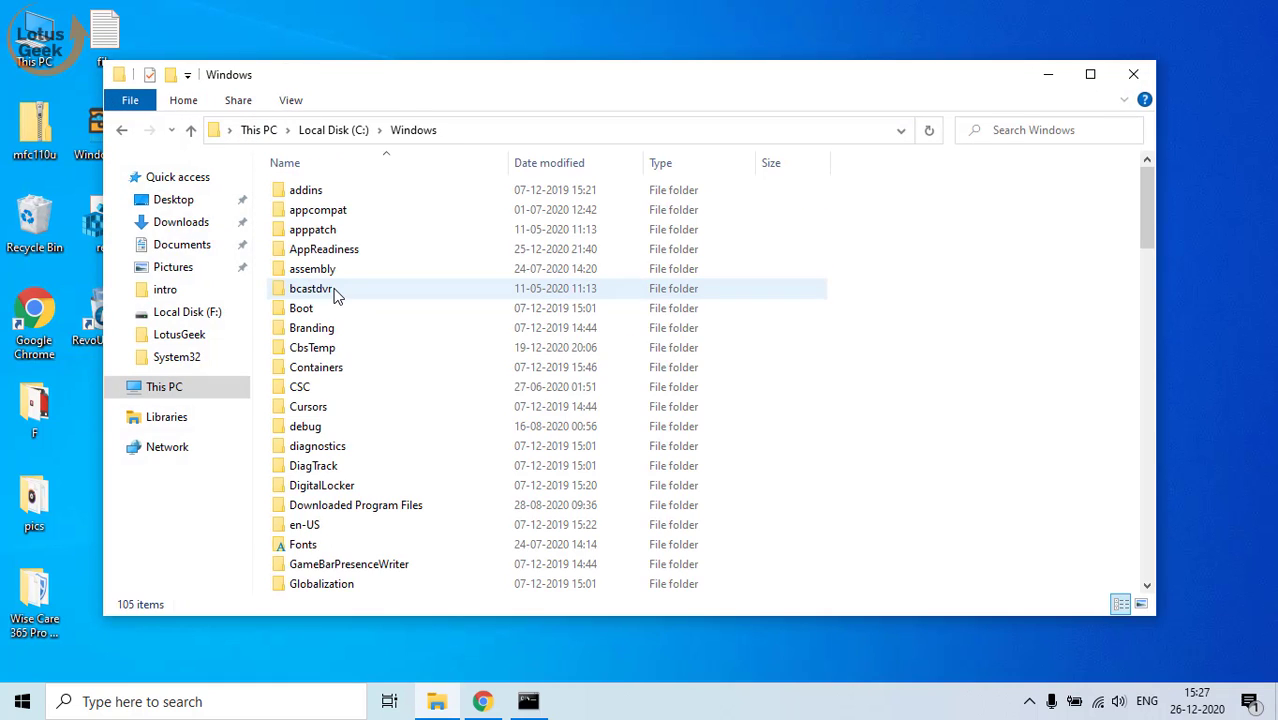
{"action": "left_click", "coordinate": [305, 406]}
{"action": "key", "text": "s"}
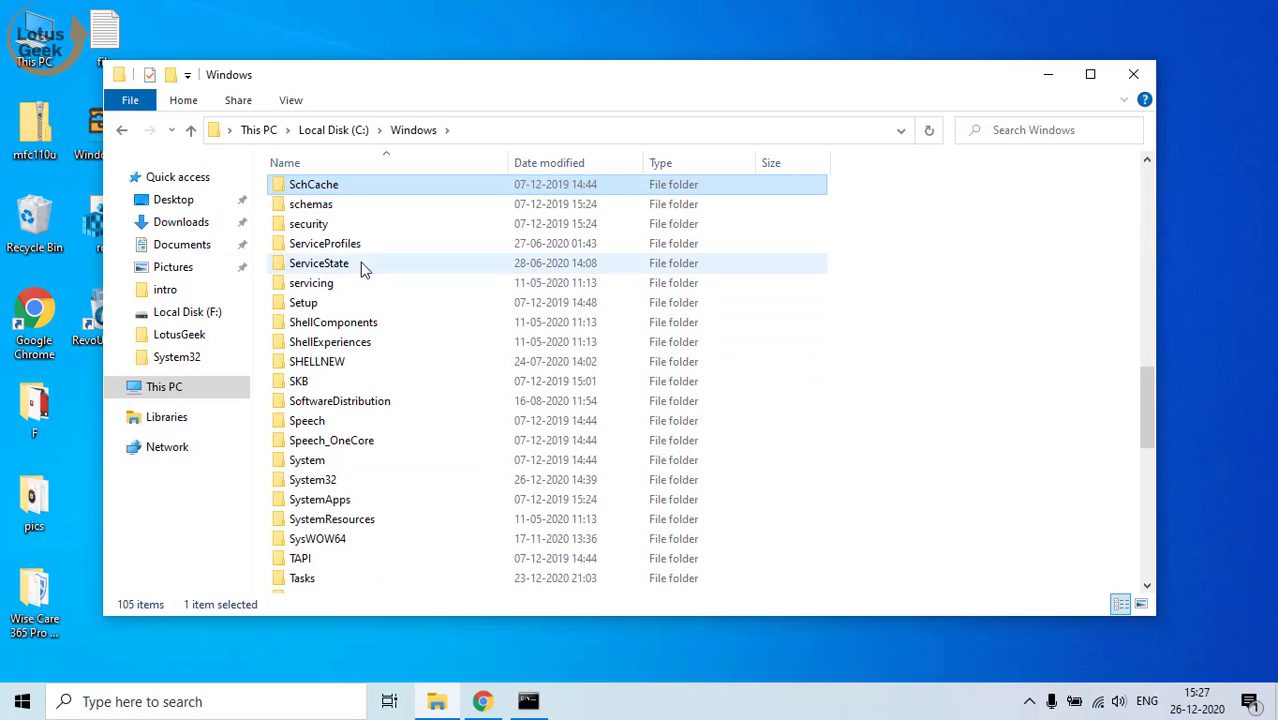
{"action": "left_click", "coordinate": [380, 403]}
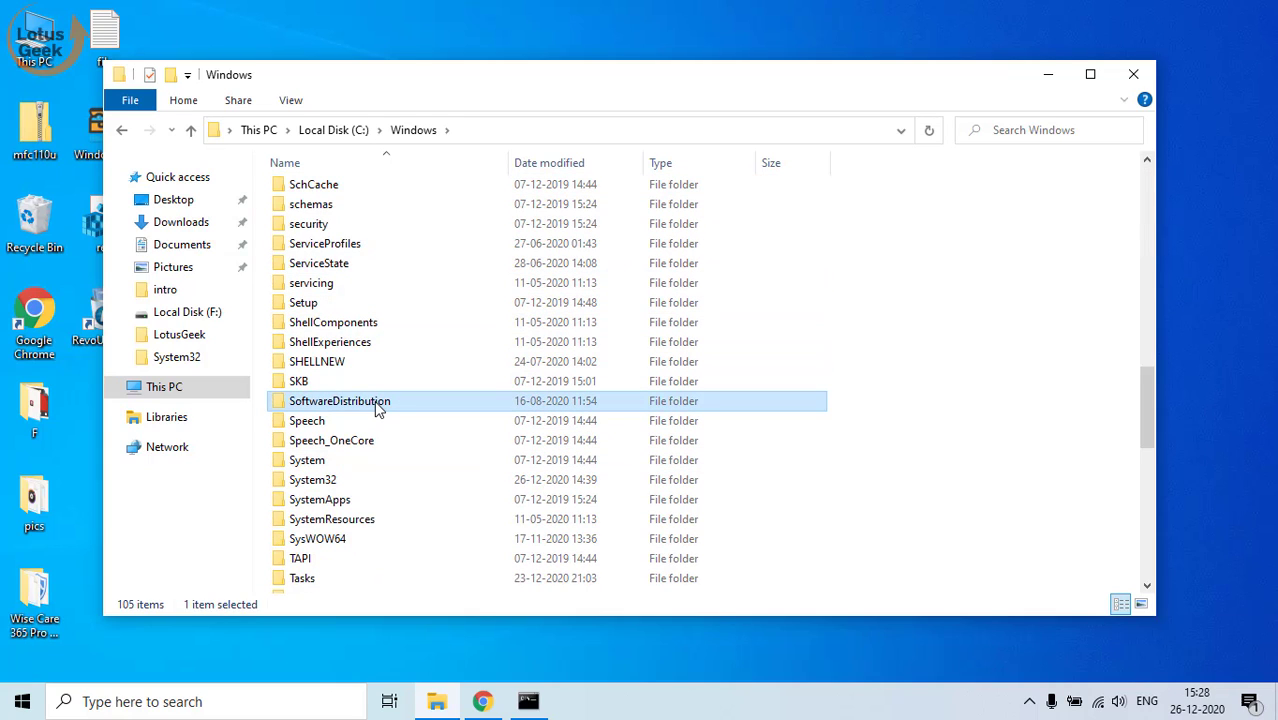
{"action": "left_click", "coordinate": [397, 404]}
{"action": "left_click", "coordinate": [404, 401]}
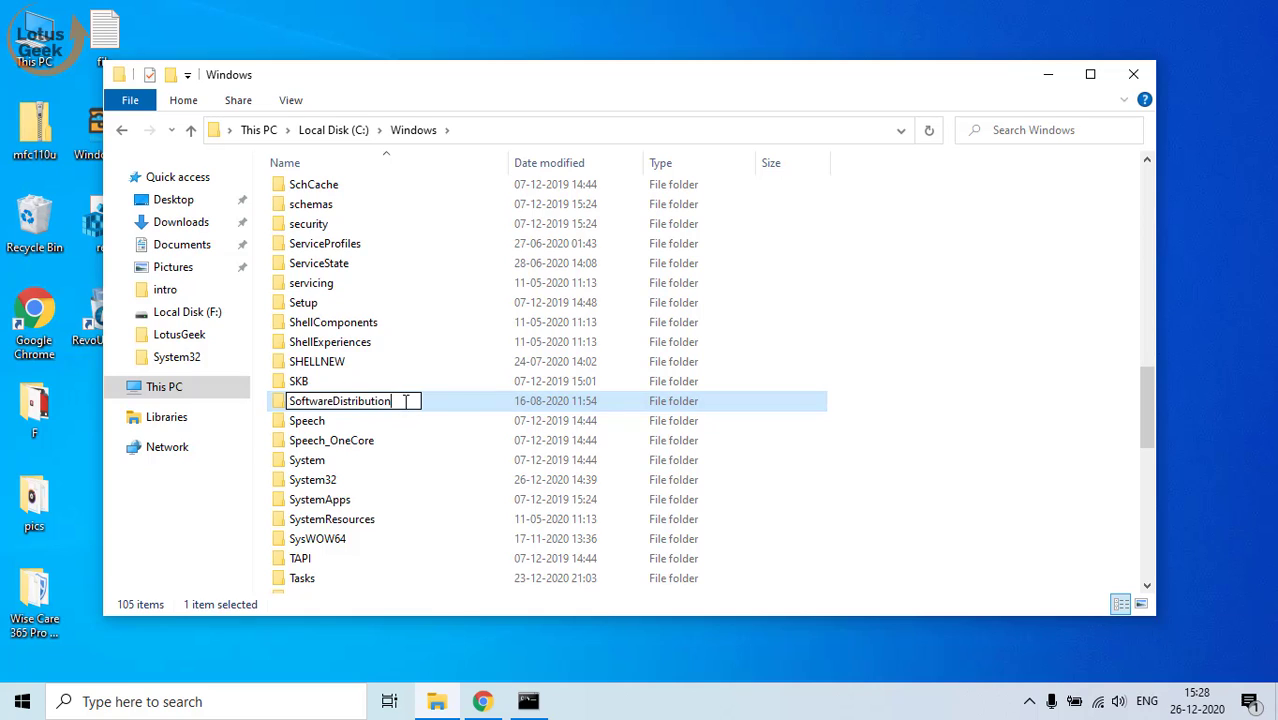
{"action": "type", "text": ".old"}
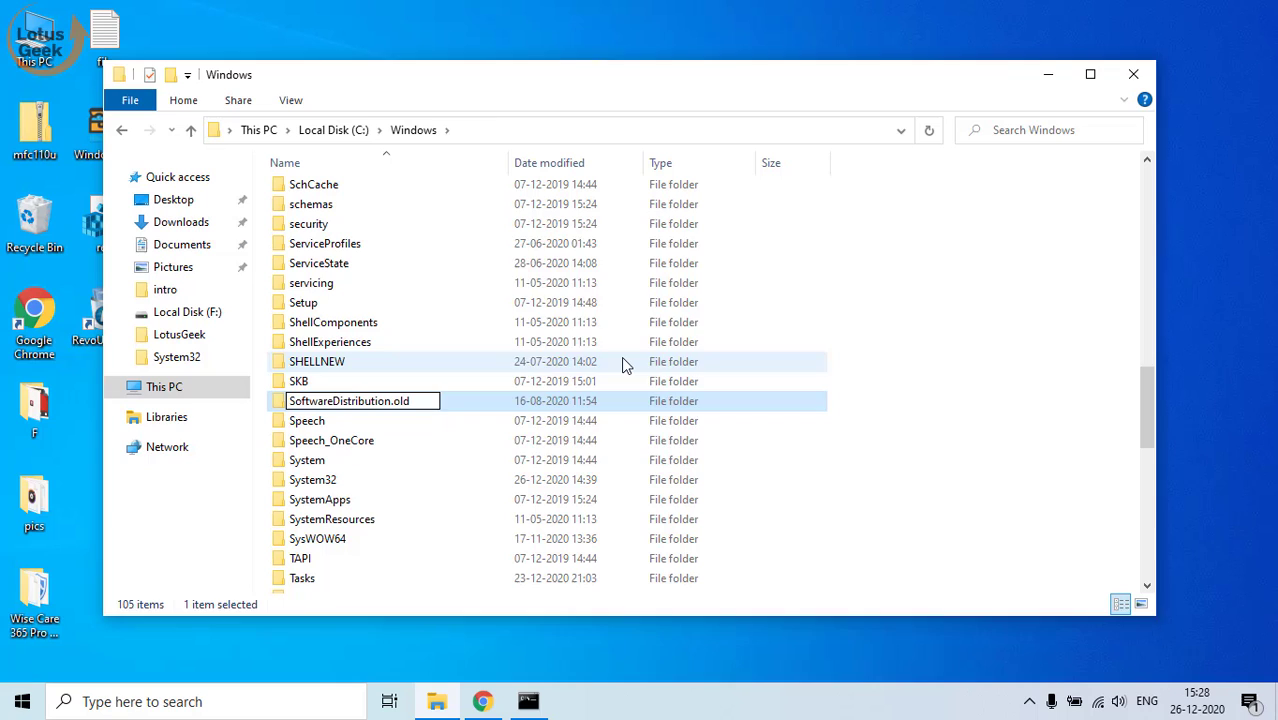
{"action": "key", "text": "Return"}
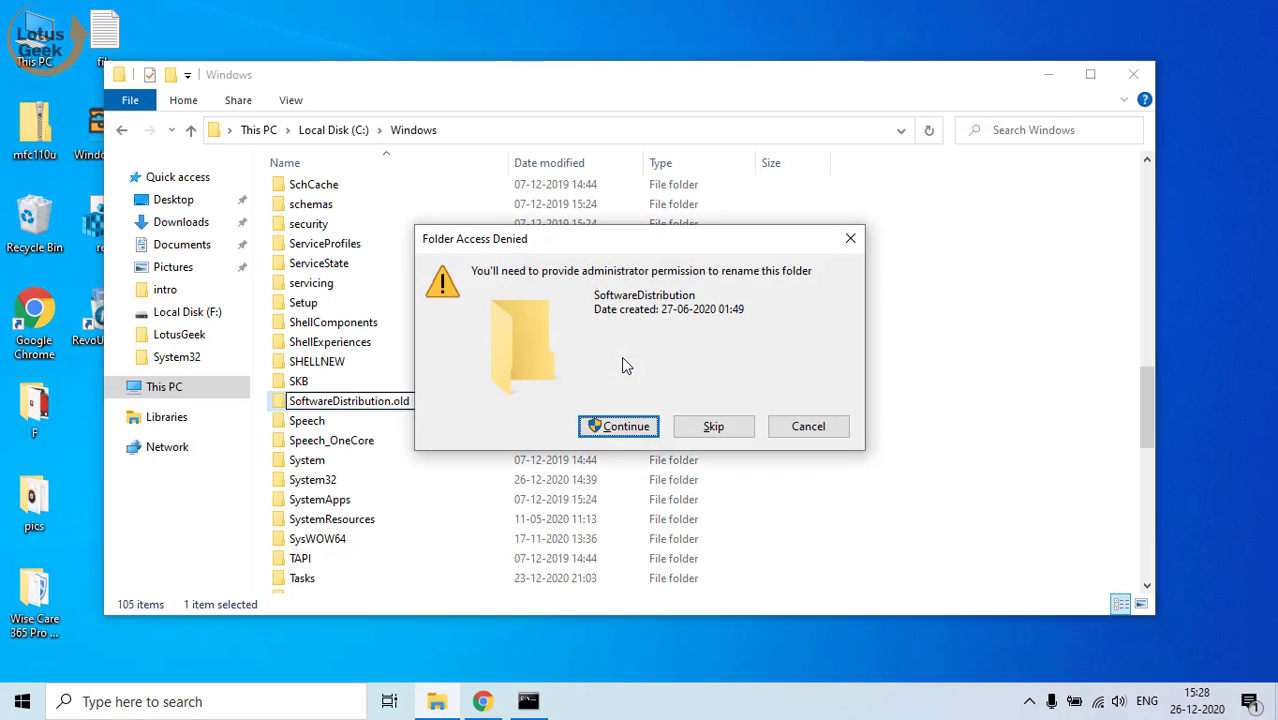
{"action": "left_click", "coordinate": [617, 435]}
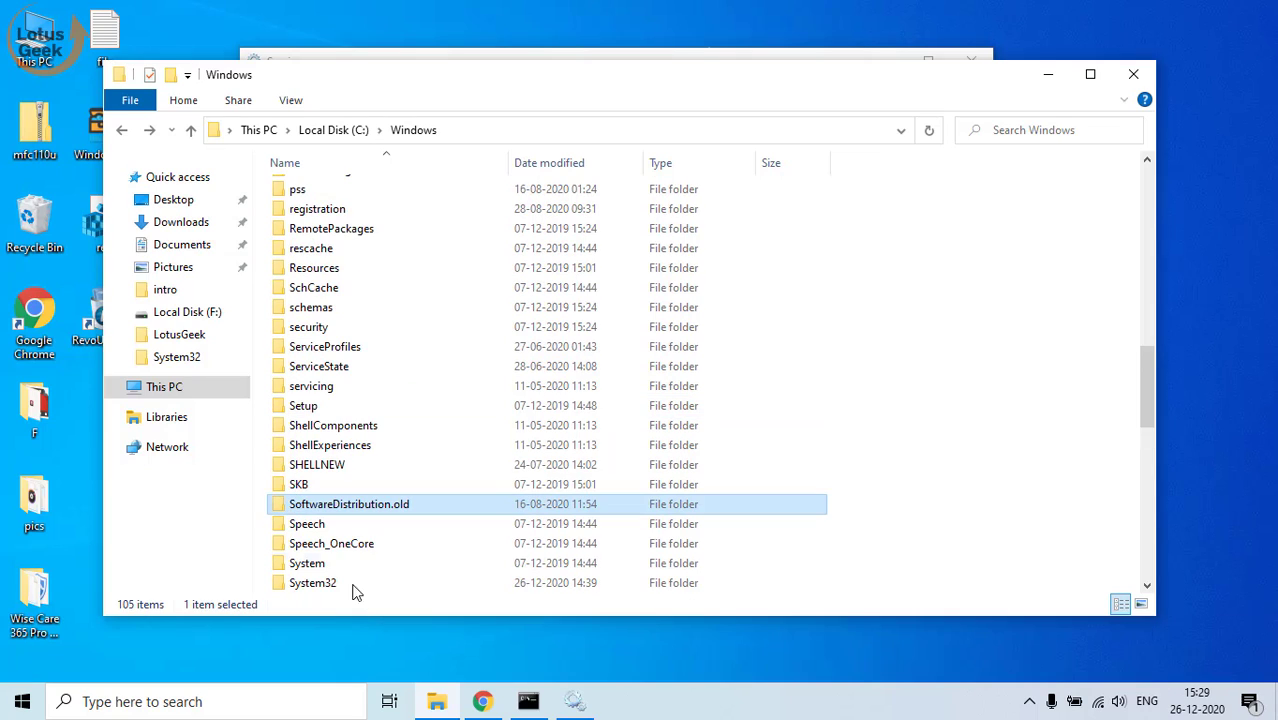
Rename System32's CatRoot folder to CatRoot.old with admin permission, then minimise File Explorer.
{"action": "left_click", "coordinate": [310, 588]}
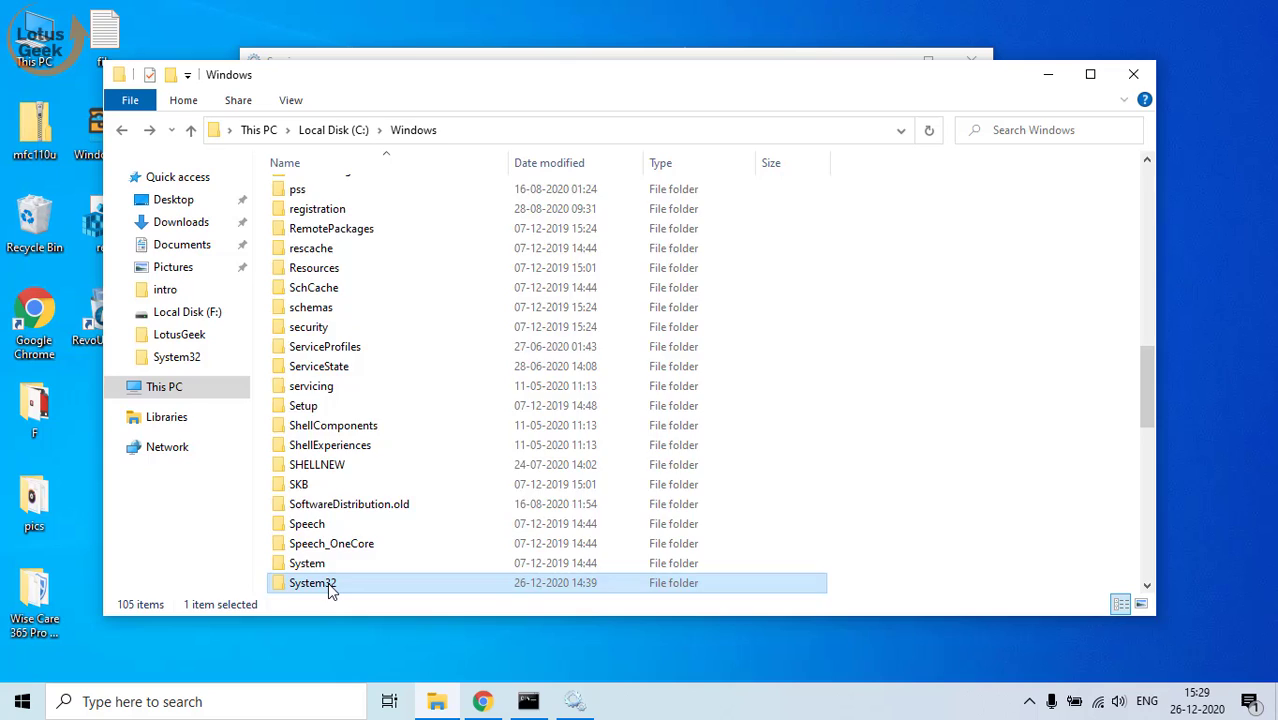
{"action": "double_click", "coordinate": [327, 584]}
{"action": "left_click", "coordinate": [337, 390]}
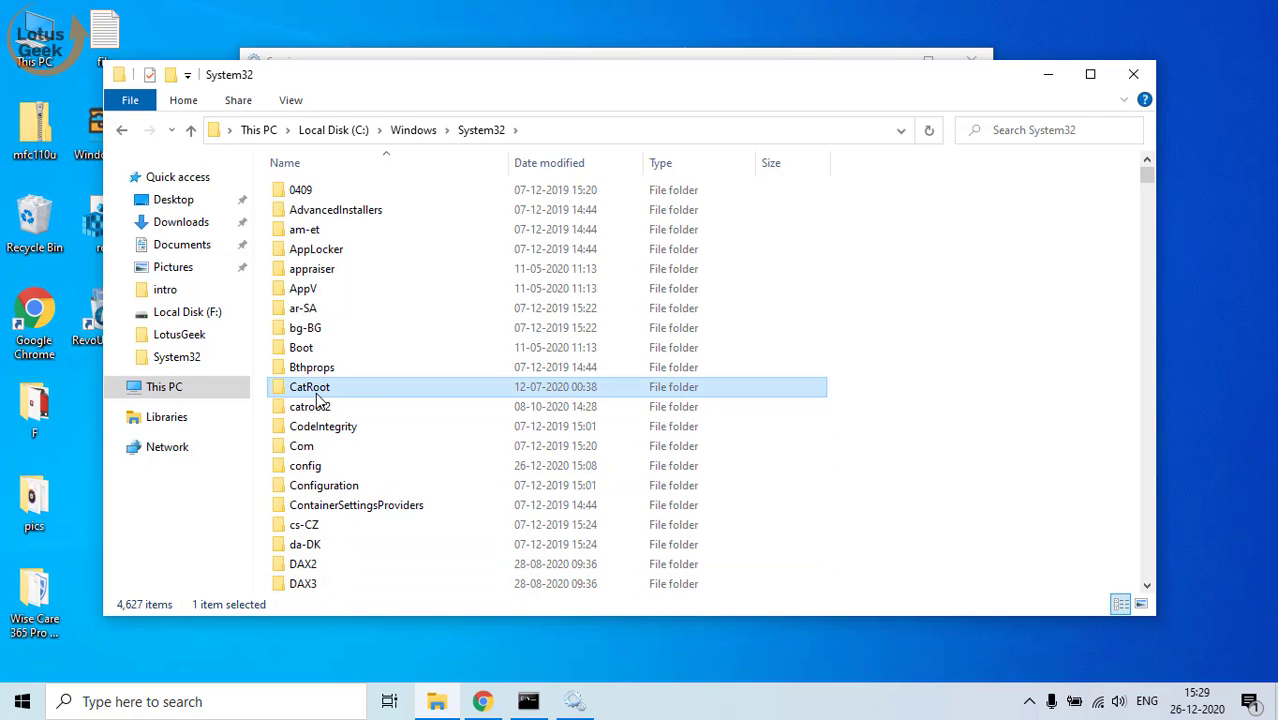
{"action": "key", "text": "F2"}
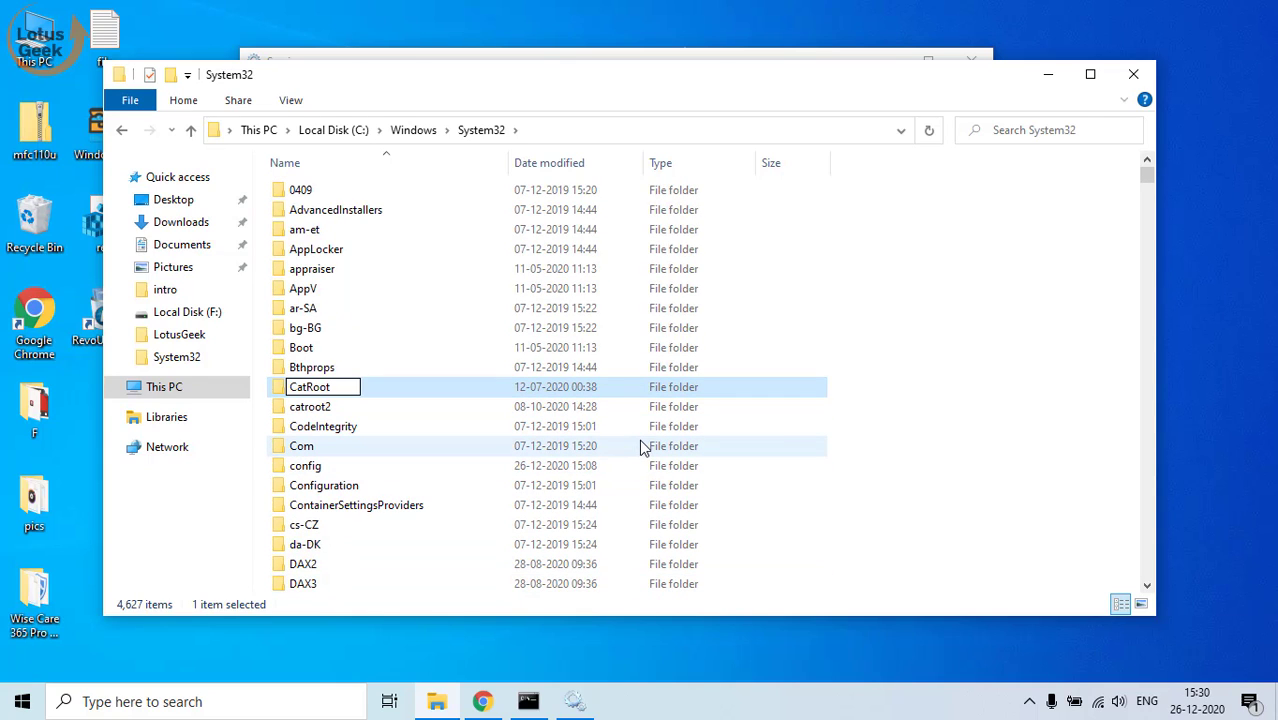
{"action": "type", "text": ".old"}
{"action": "key", "text": "Return"}
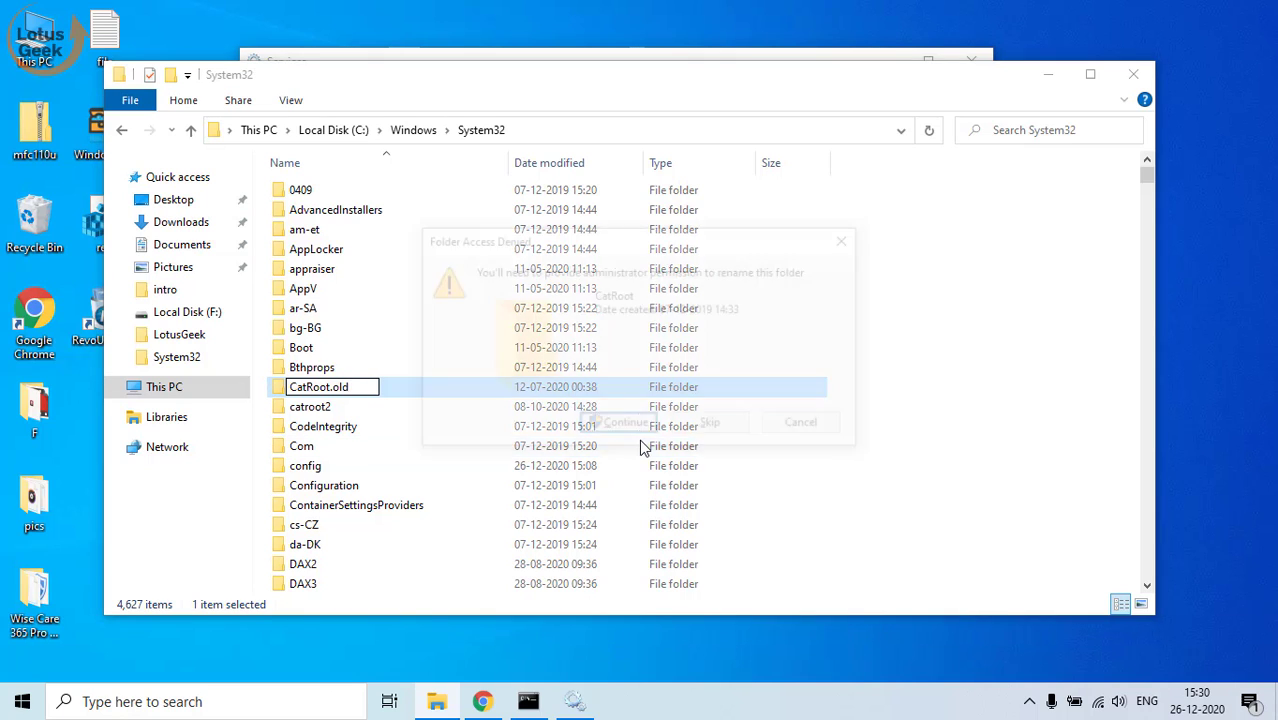
{"action": "left_click", "coordinate": [626, 426]}
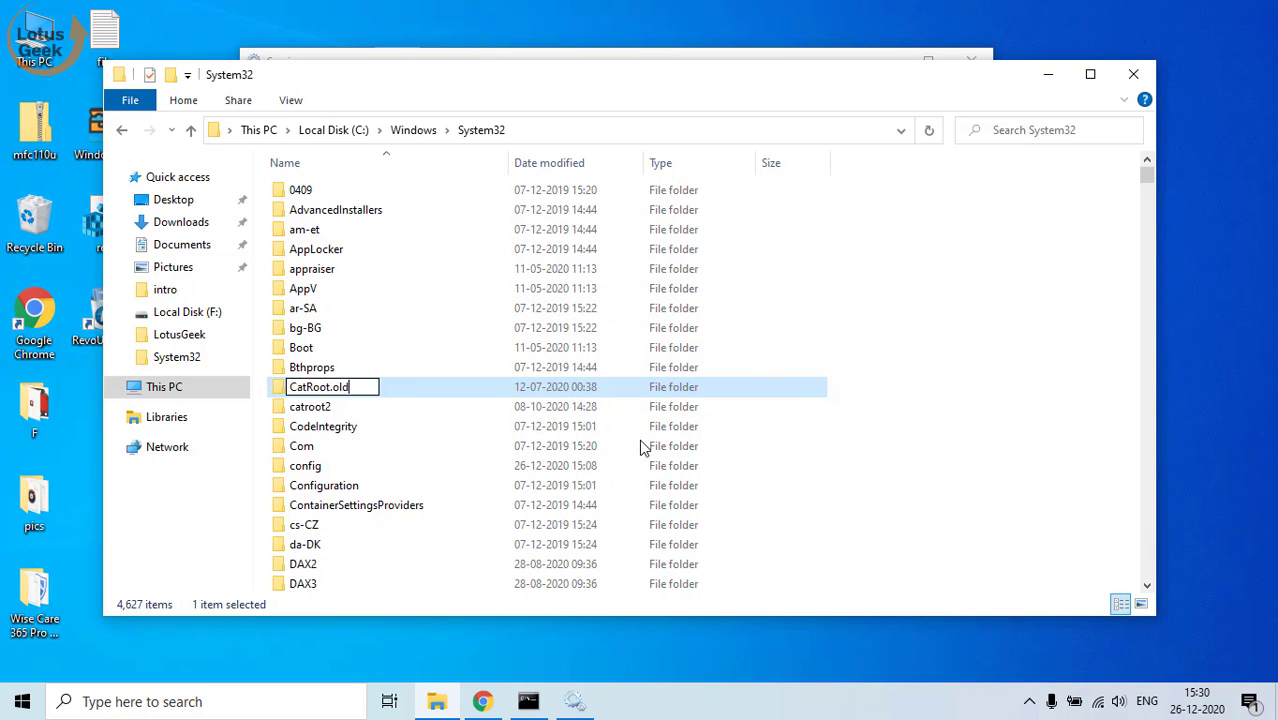
{"action": "left_click", "coordinate": [1050, 76]}
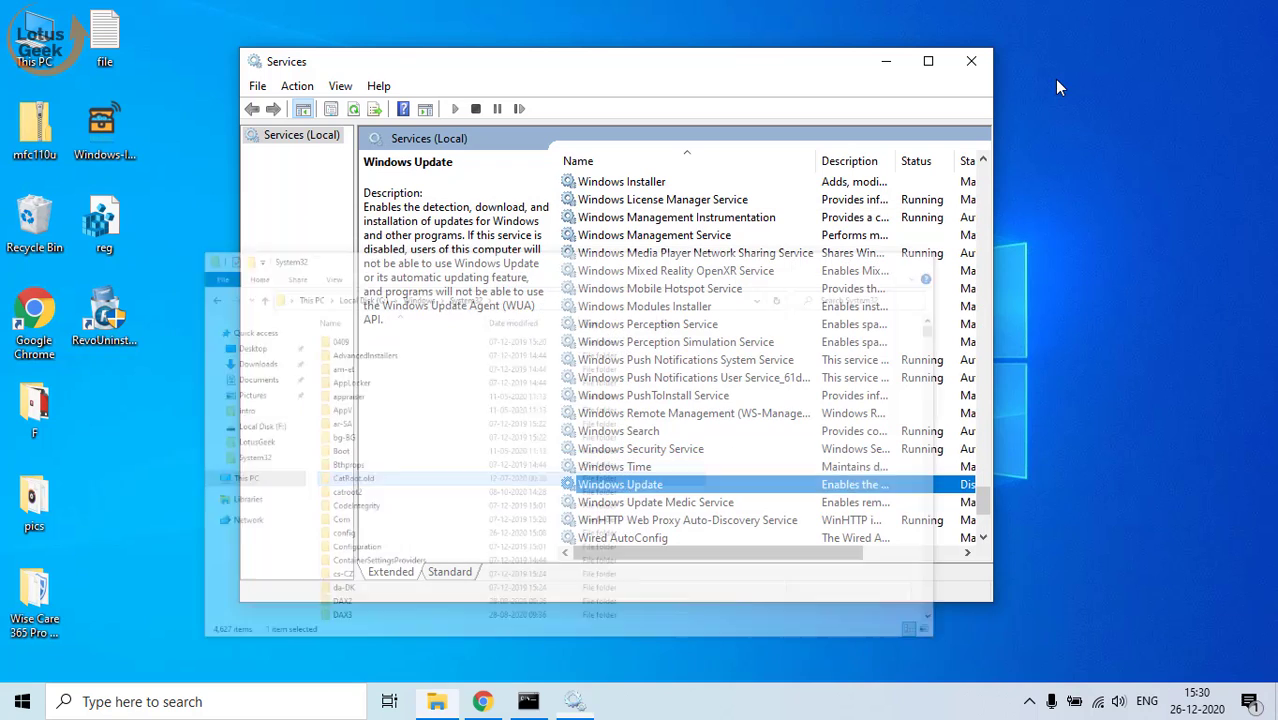
Close Services and start the BITS service with net start bits in the admin console.
{"action": "left_click", "coordinate": [970, 61]}
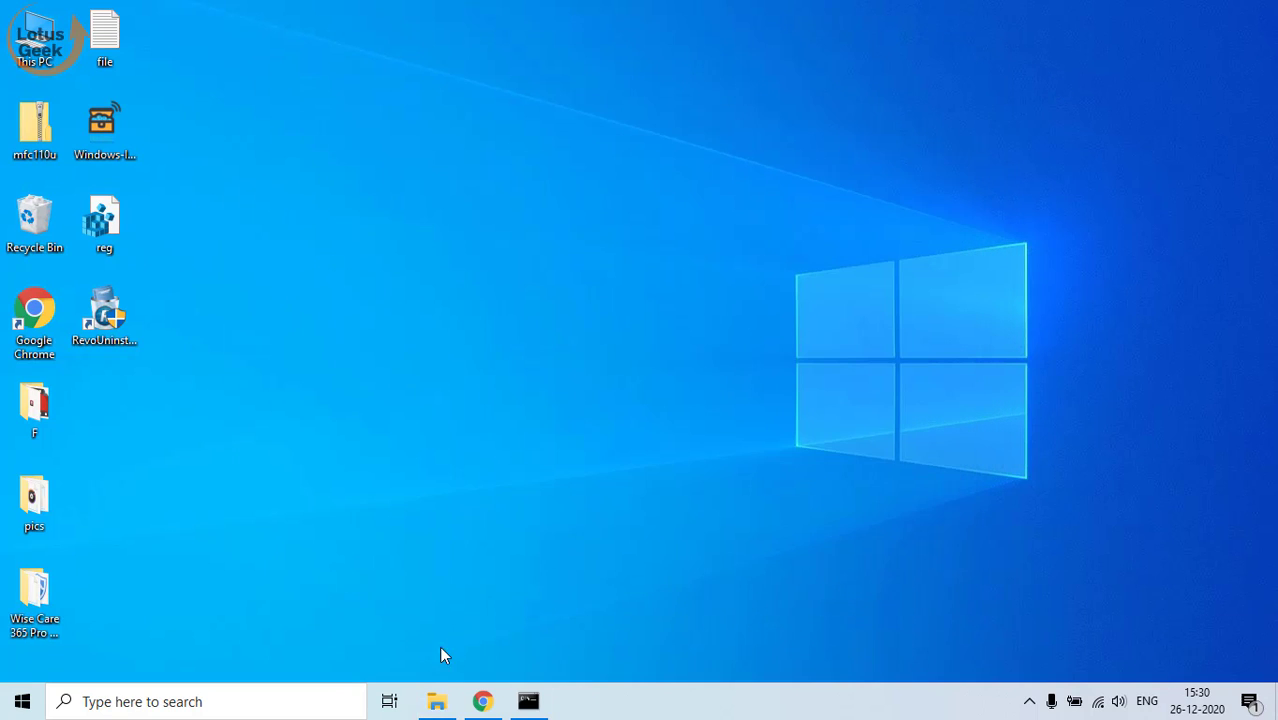
{"action": "left_click", "coordinate": [528, 701]}
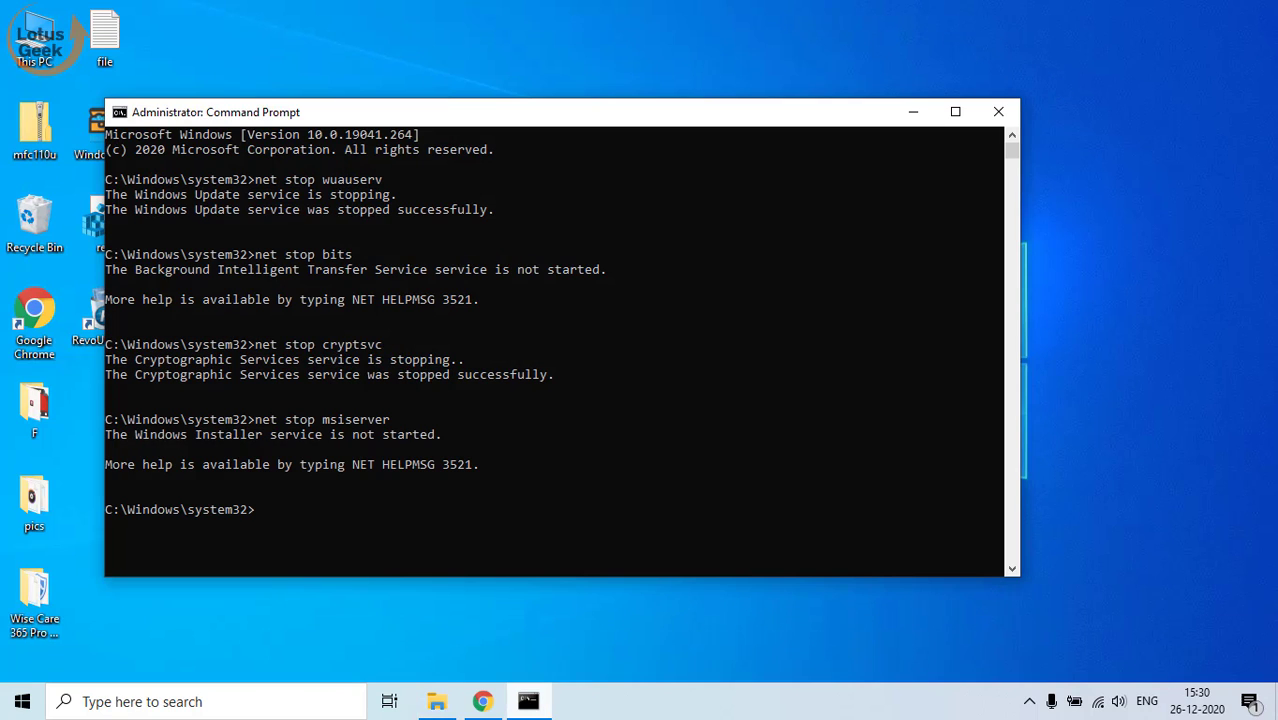
{"action": "left_click", "coordinate": [274, 506]}
{"action": "type", "text": "net start bits"}
{"action": "key", "text": "Return"}
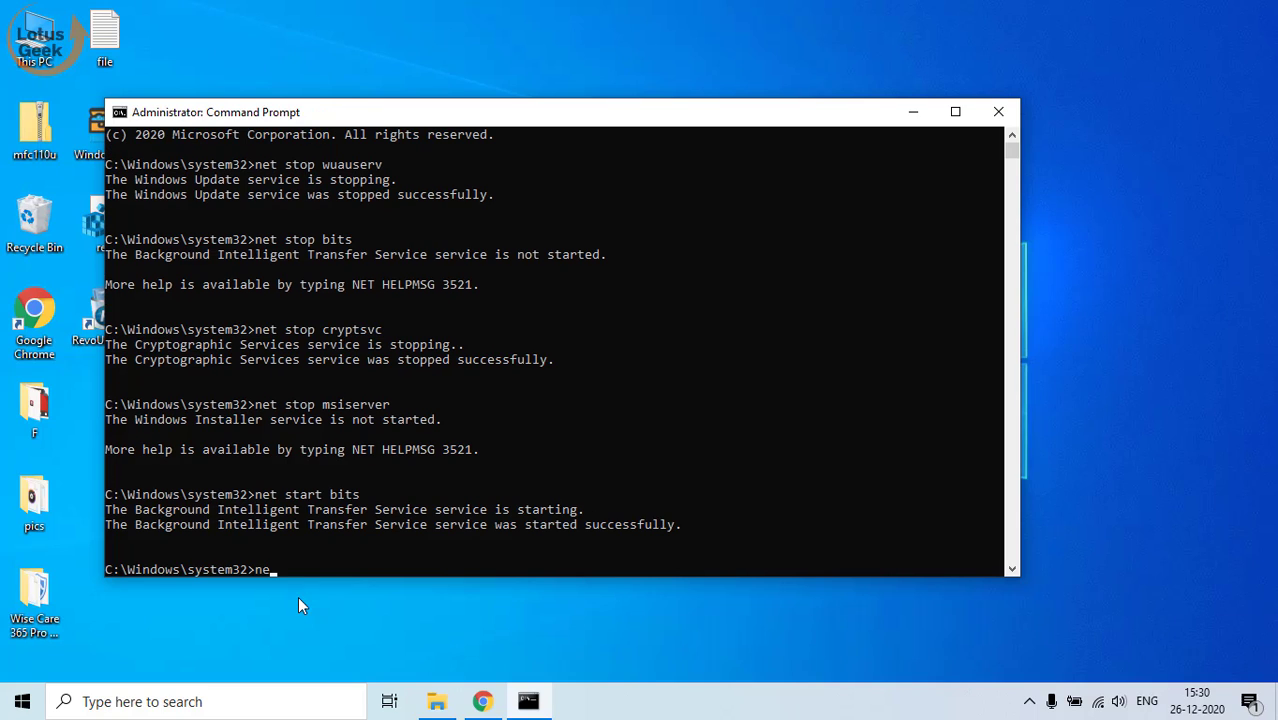
Attempt to start the installer, cryptographic and wuauserv services, then minimise the console.
{"action": "type", "text": "net start mmsiserver"}
{"action": "key", "text": "Return"}
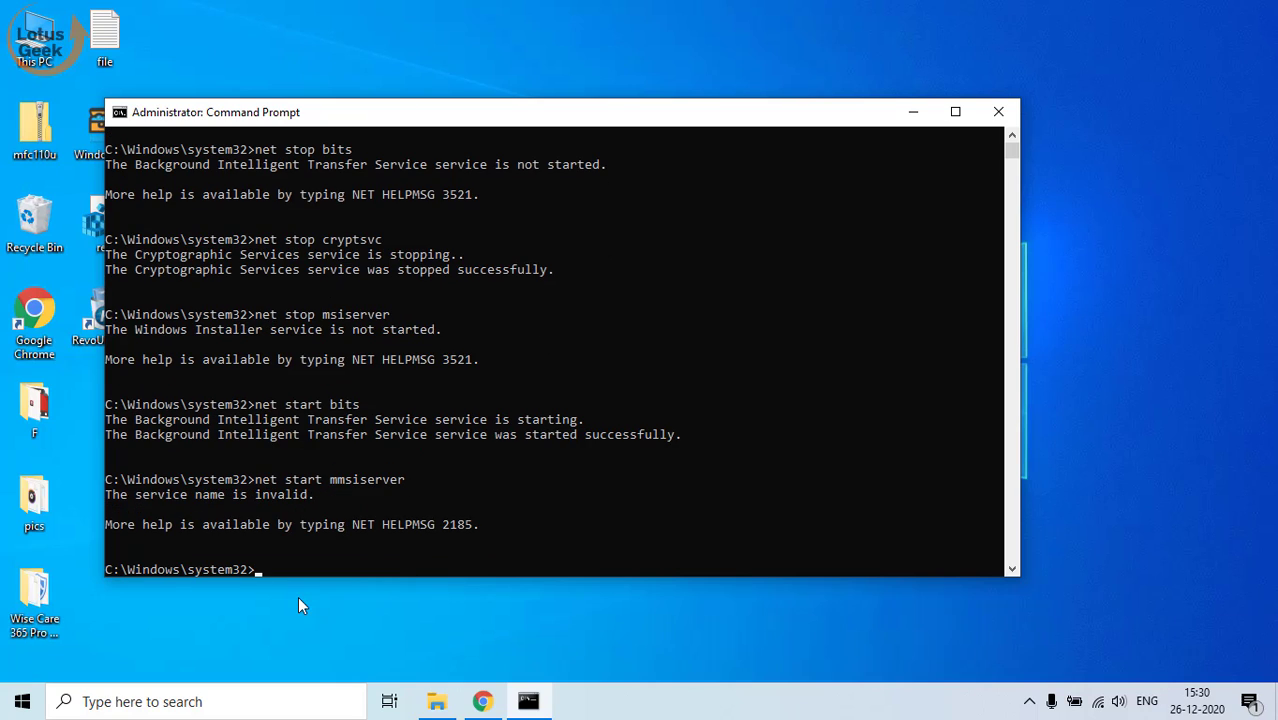
{"action": "type", "text": "net start cryptsc"}
{"action": "key", "text": "Return"}
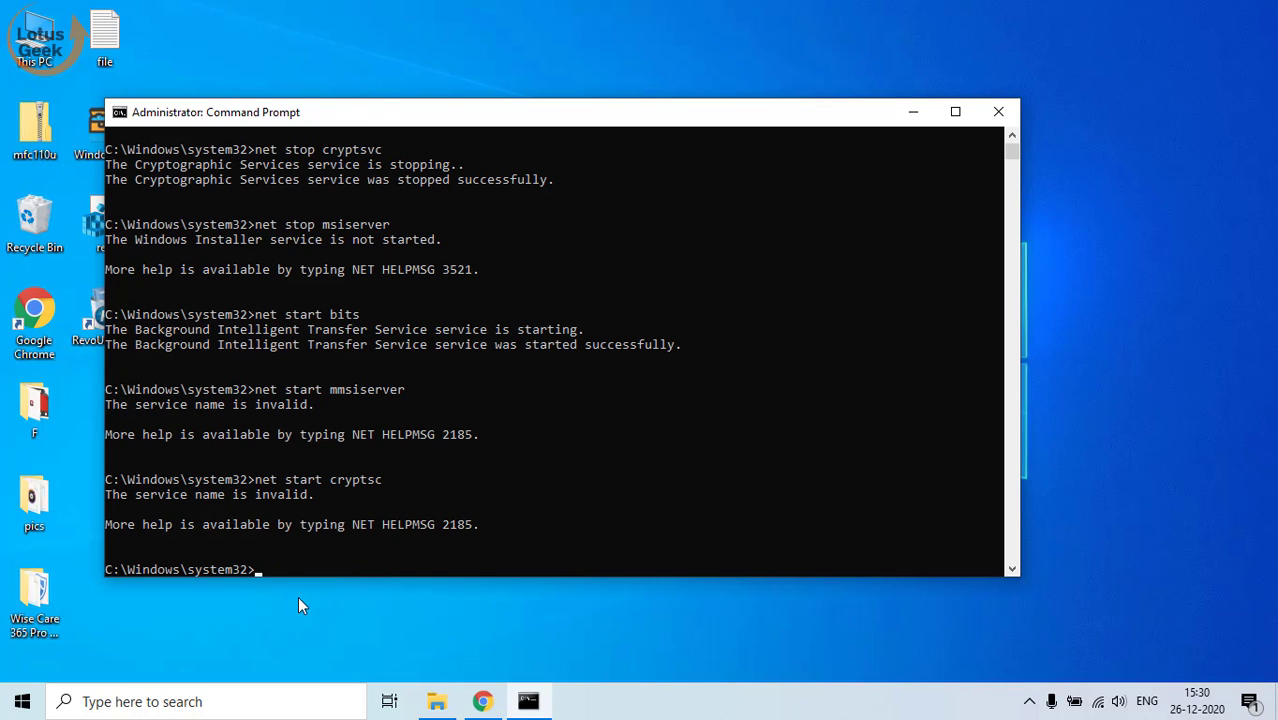
{"action": "type", "text": "net start cryptsvvc"}
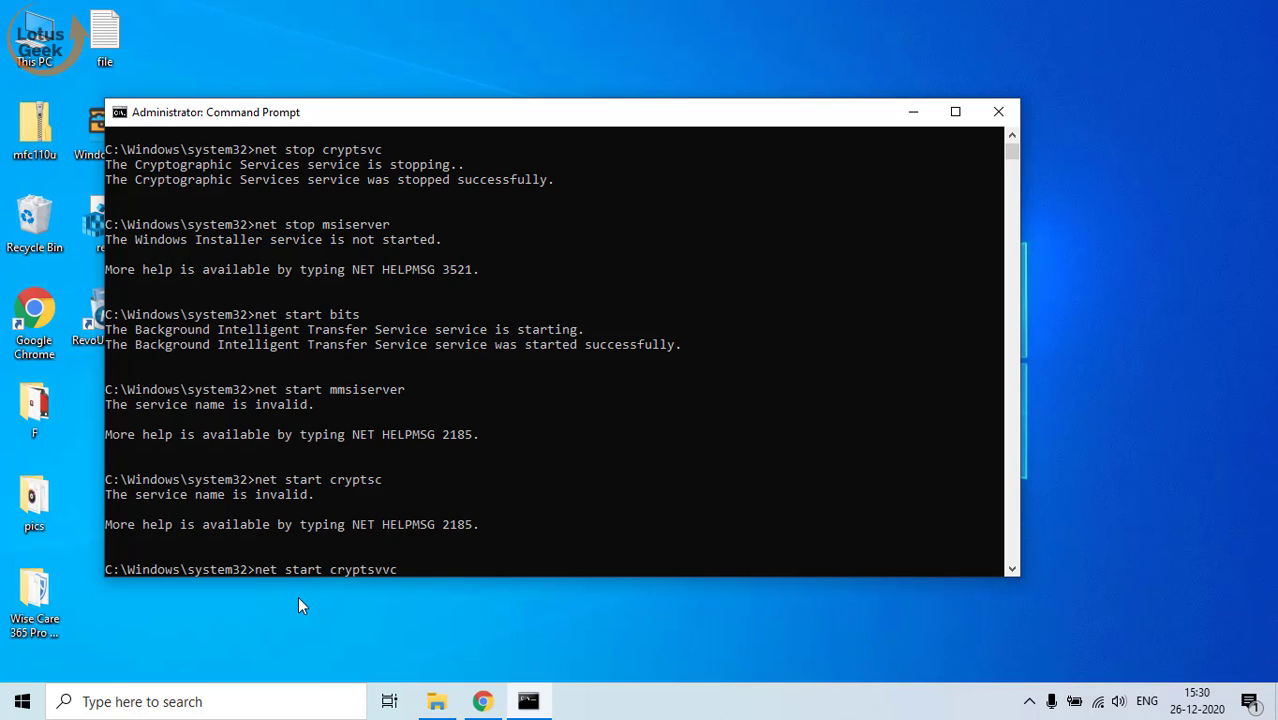
{"action": "key", "text": "Return"}
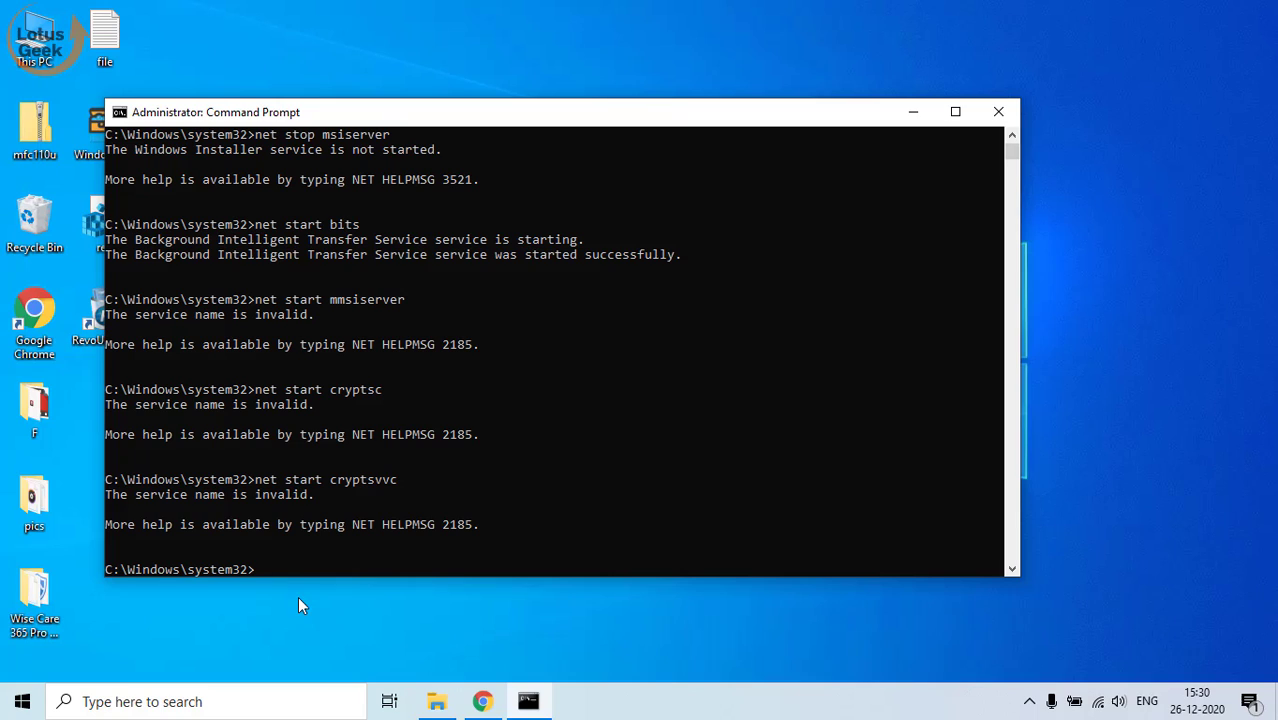
{"action": "type", "text": "net start wuauserv"}
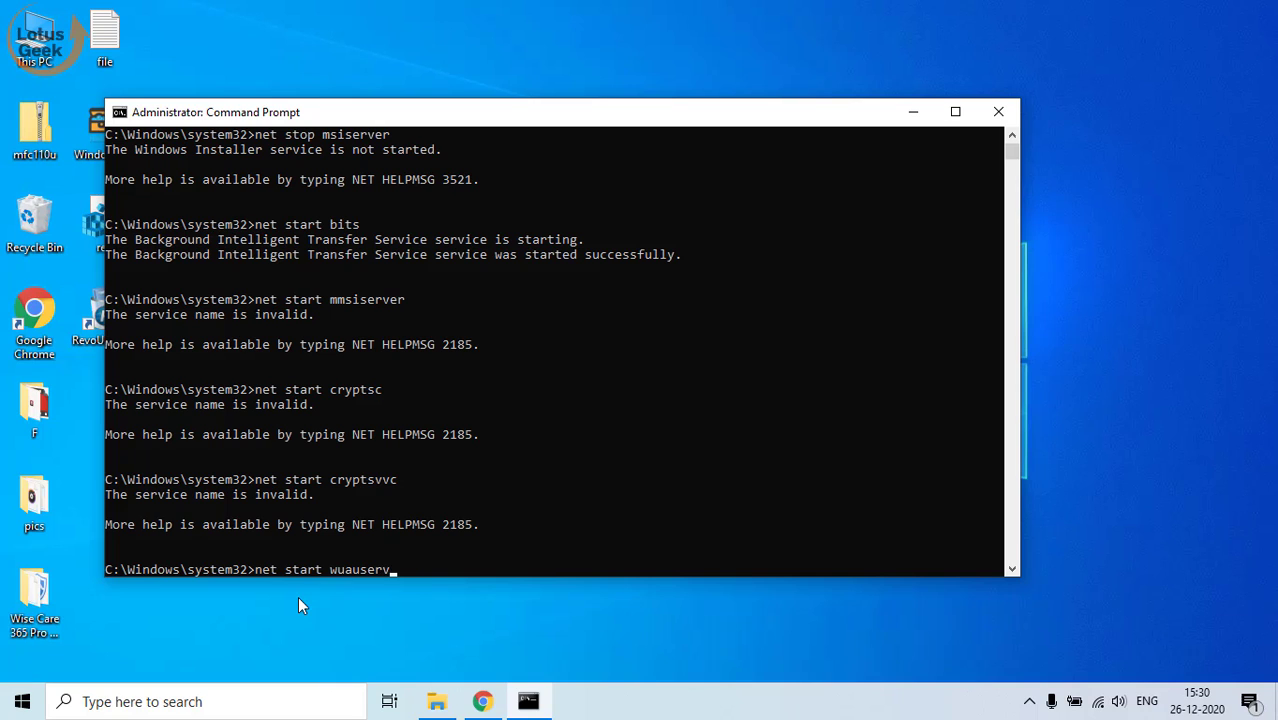
{"action": "key", "text": "Return"}
{"action": "key", "text": "super+d"}
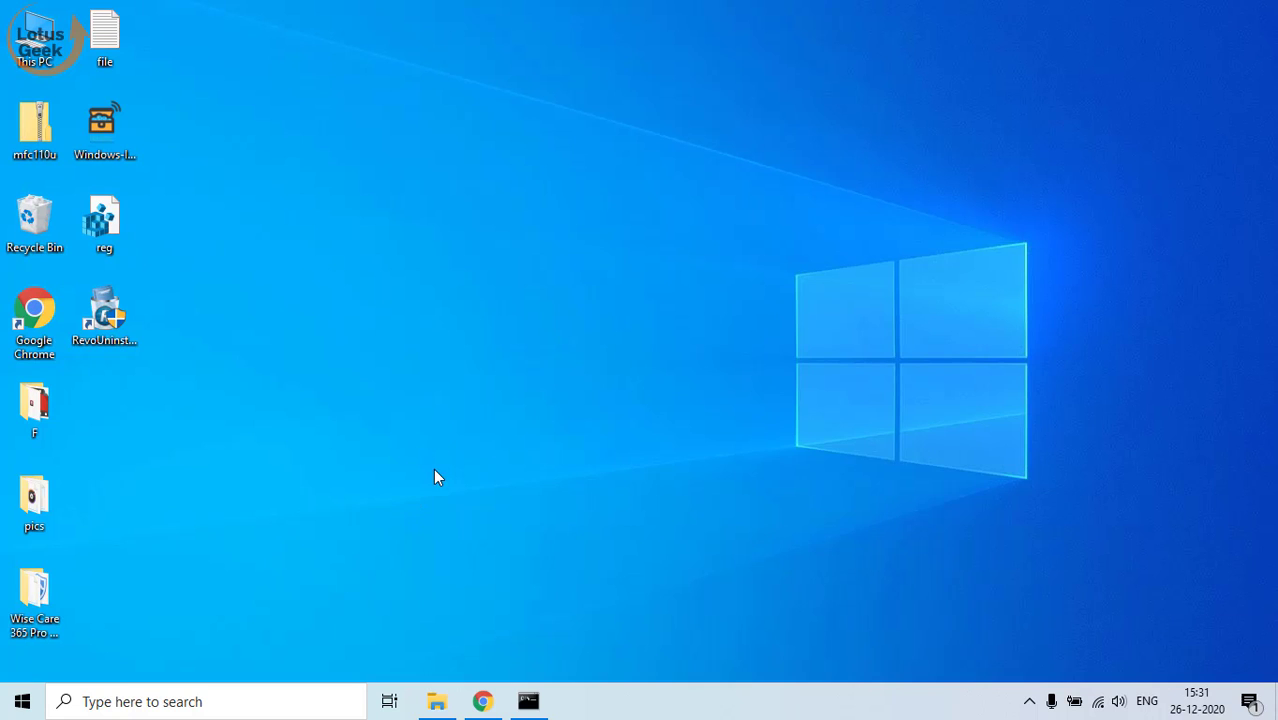
Close the Command Prompt and return to Chrome's Download Windows 10 page.
{"action": "left_click", "coordinate": [528, 701]}
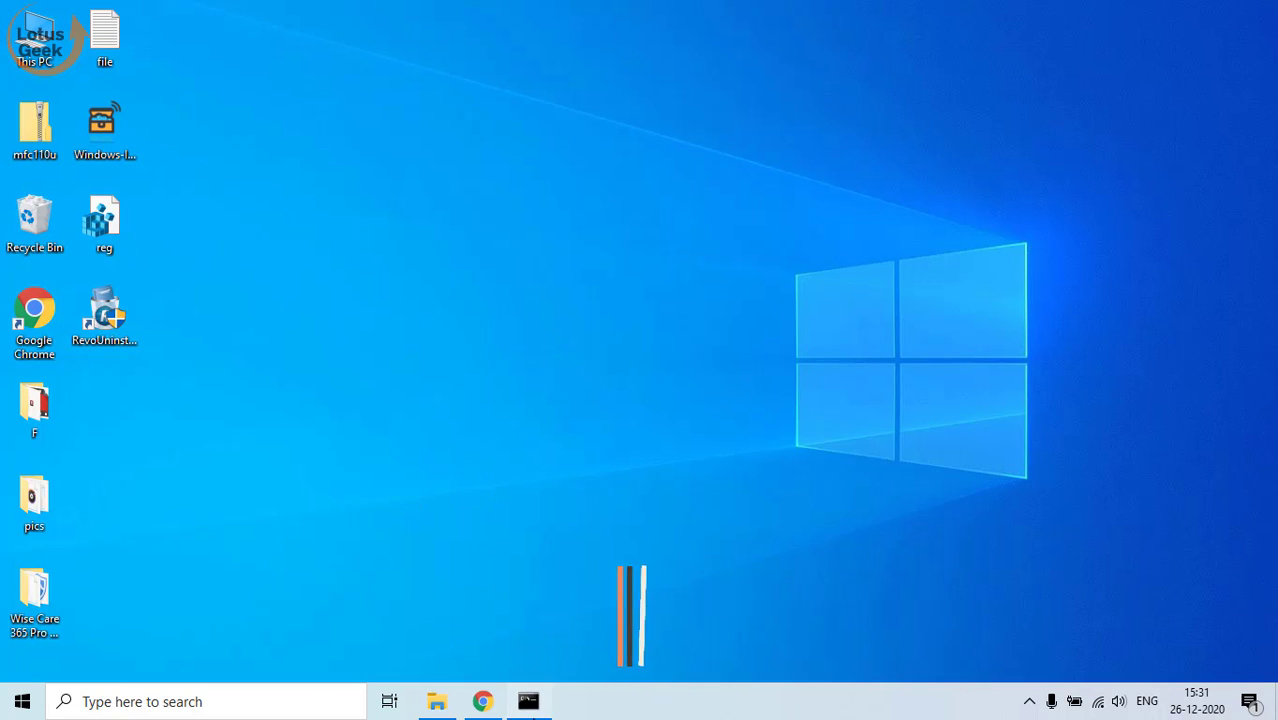
{"action": "left_click", "coordinate": [998, 111]}
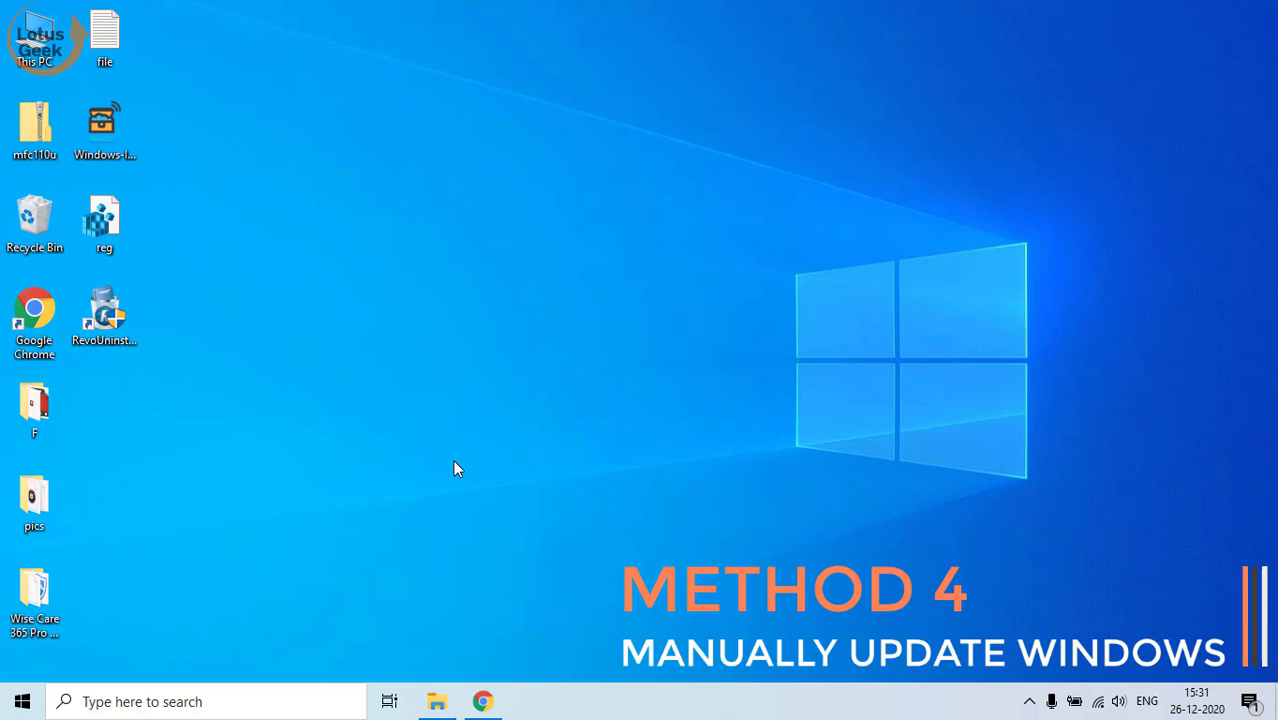
{"action": "left_click", "coordinate": [481, 703]}
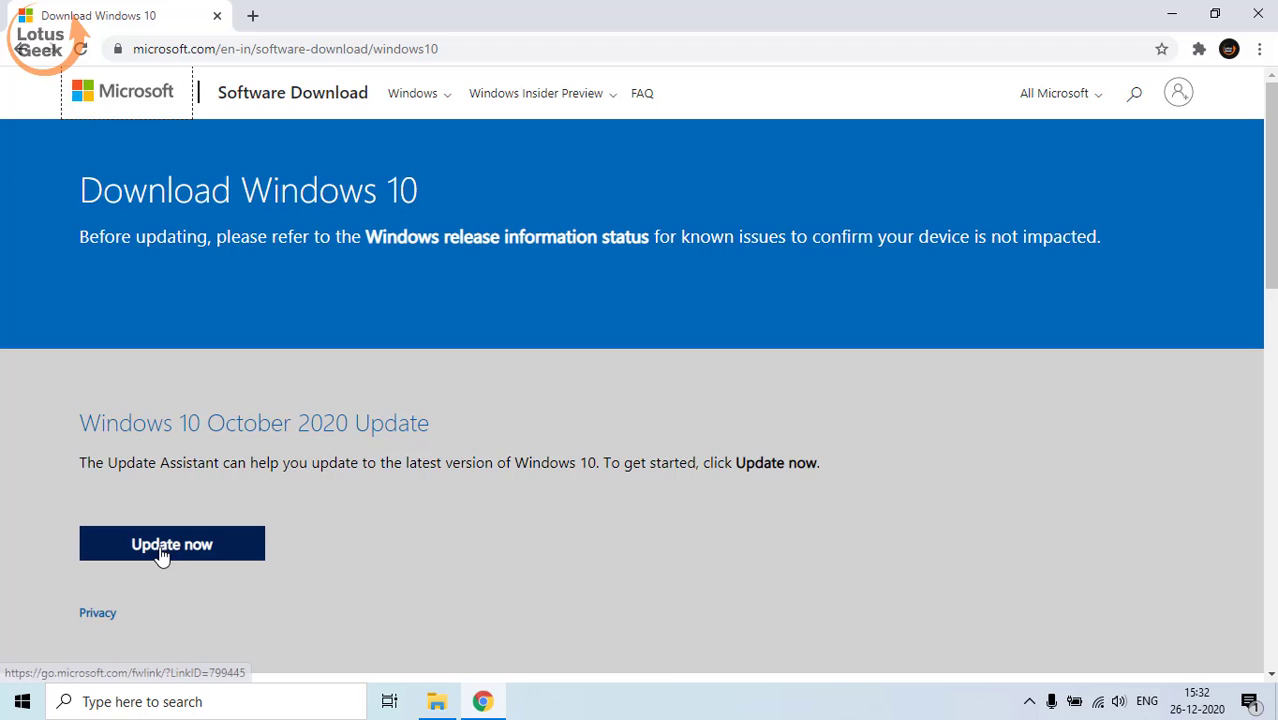
Download the Update Assistant, saving Windows10Upgrade9252 to the Desktop, then minimise Chrome.
{"action": "left_click", "coordinate": [213, 553]}
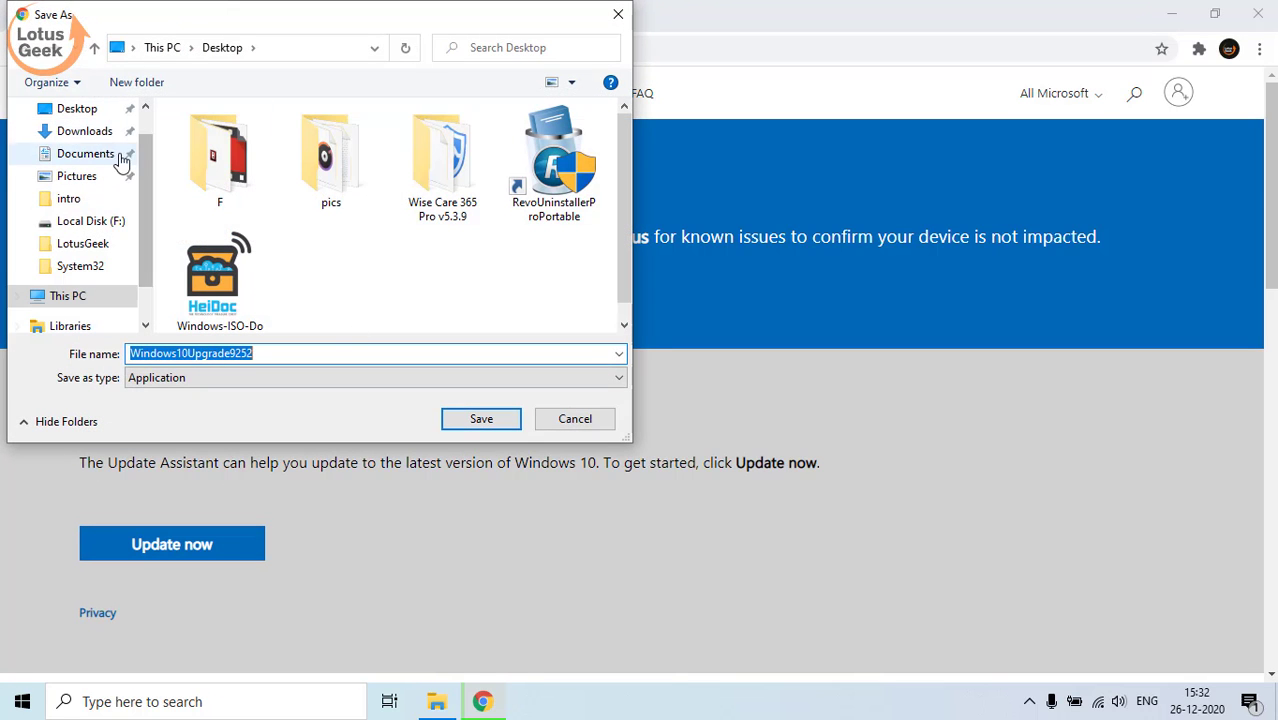
{"action": "left_click", "coordinate": [70, 108]}
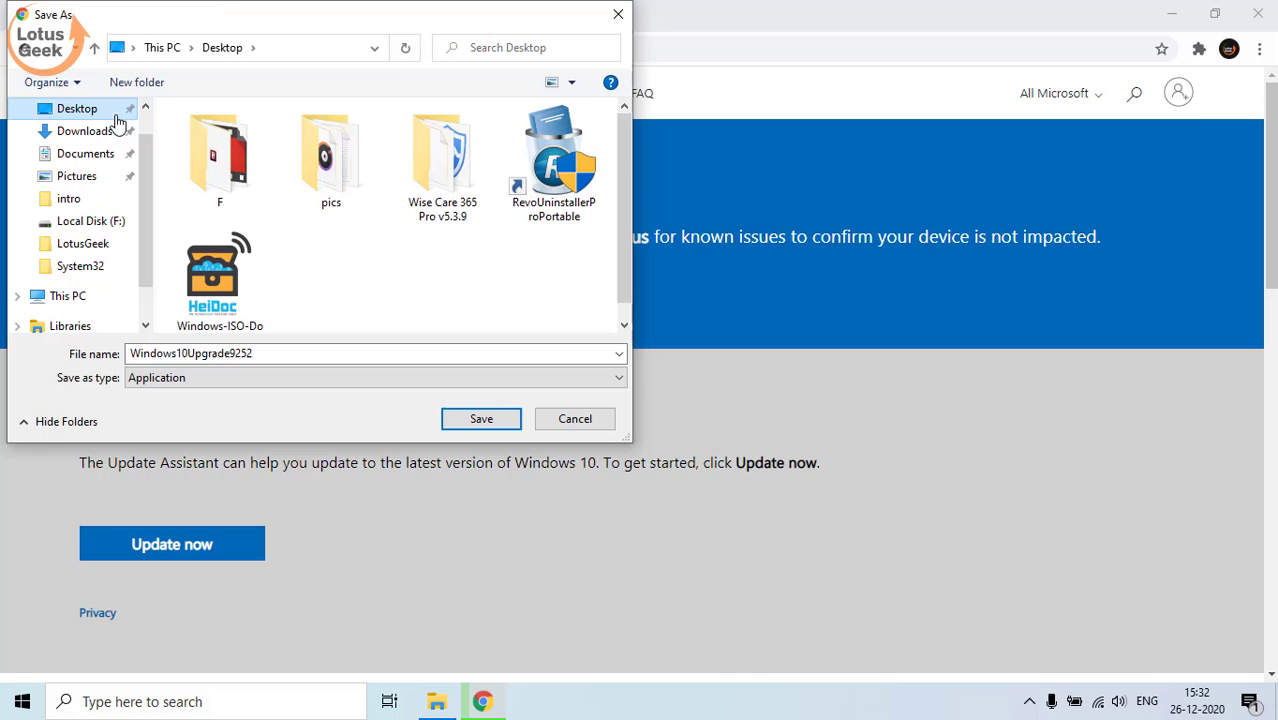
{"action": "left_click", "coordinate": [467, 421]}
{"action": "left_click", "coordinate": [1171, 12]}
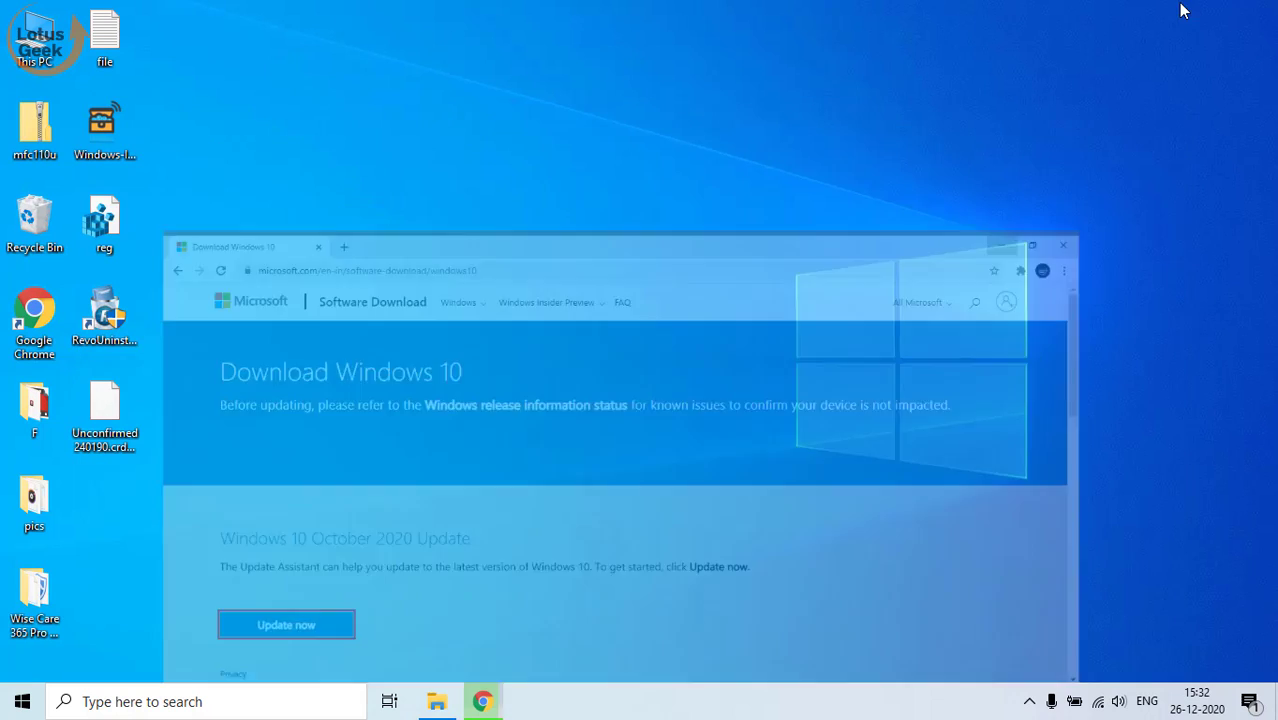
{"action": "left_click", "coordinate": [482, 701]}
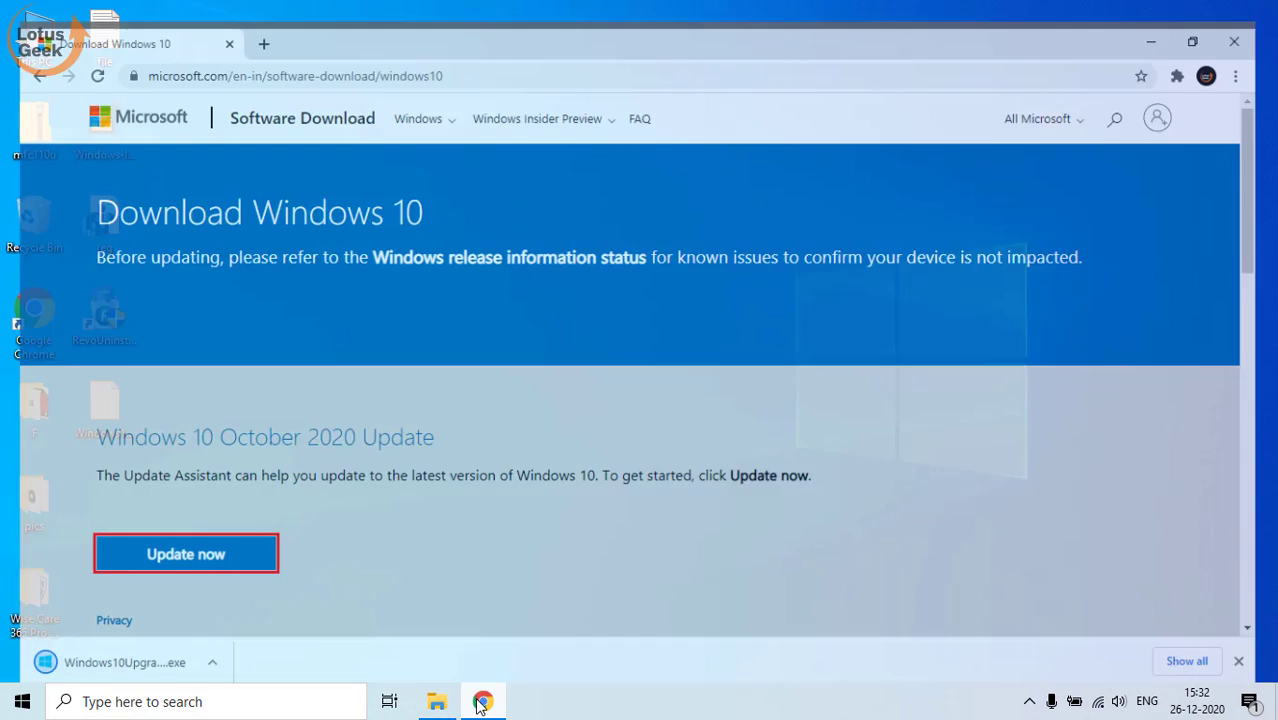
{"action": "left_click", "coordinate": [482, 701]}
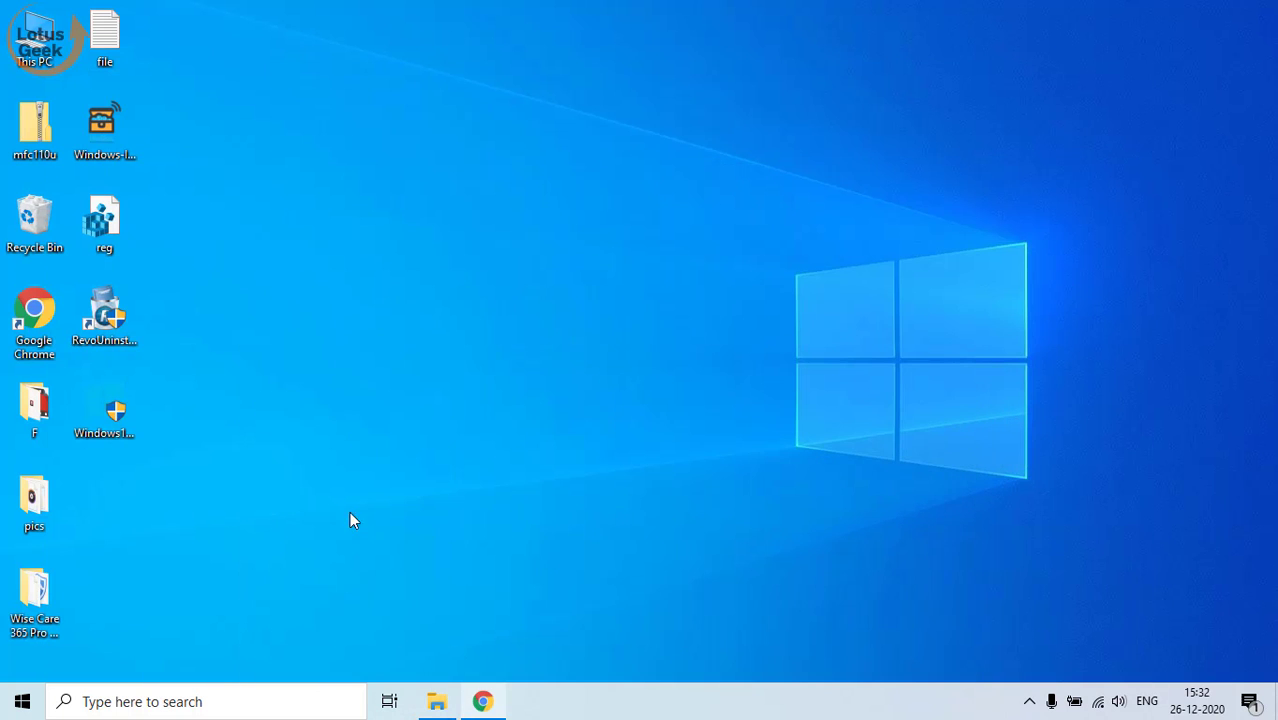
Run the Windows10Upgrade9252 desktop installer as administrator.
{"action": "left_click", "coordinate": [149, 410]}
{"action": "right_click", "coordinate": [108, 413]}
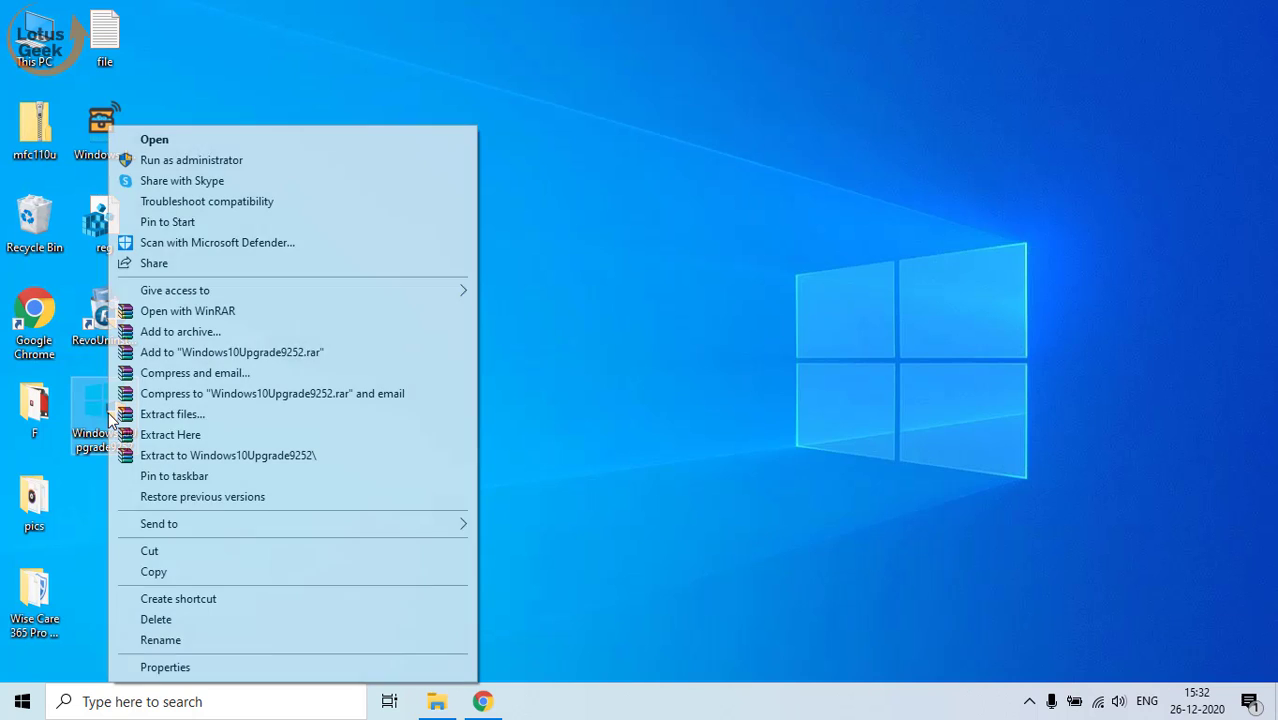
{"action": "left_click", "coordinate": [235, 164]}
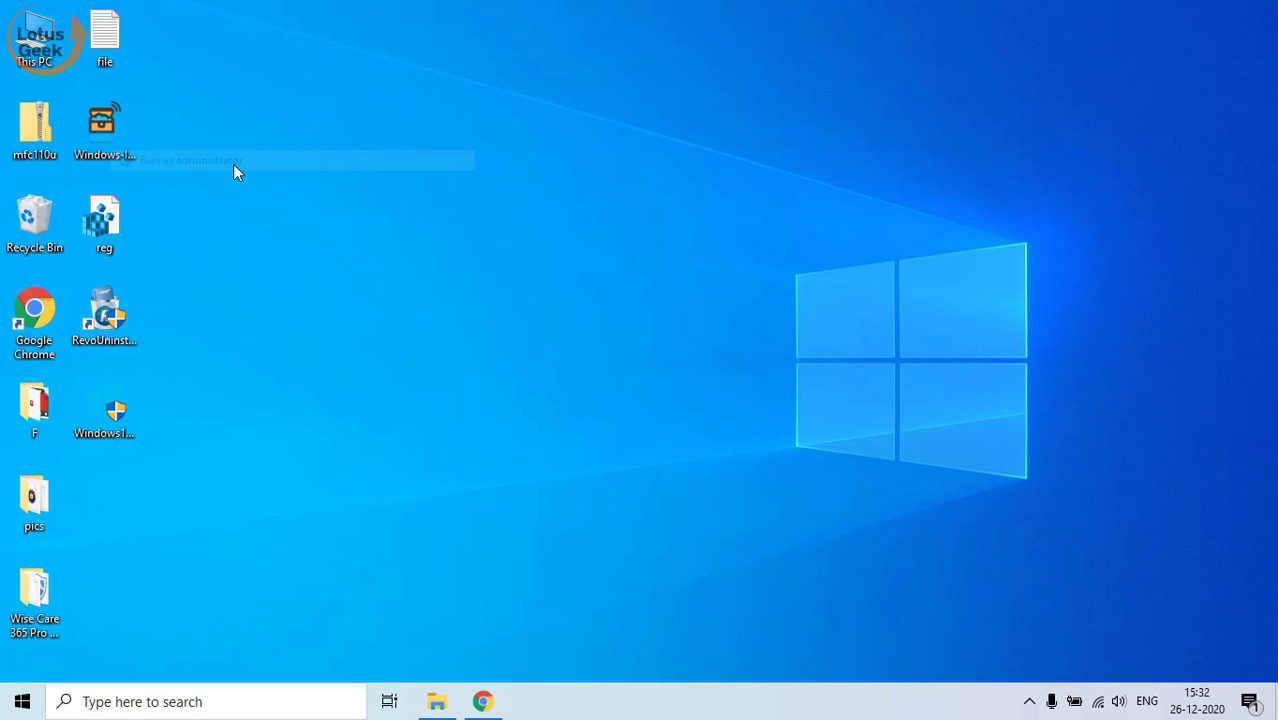